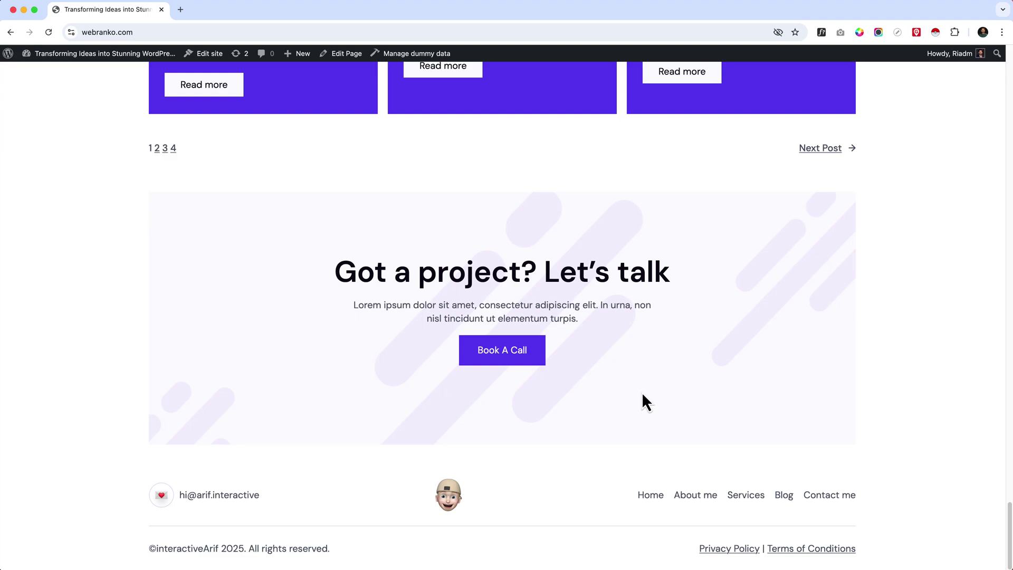
- Look over the website's homepage from the footer up to the hero section
{"action": "scroll", "coordinate": [643, 394], "scroll_direction": "up", "scroll_amount": 5}
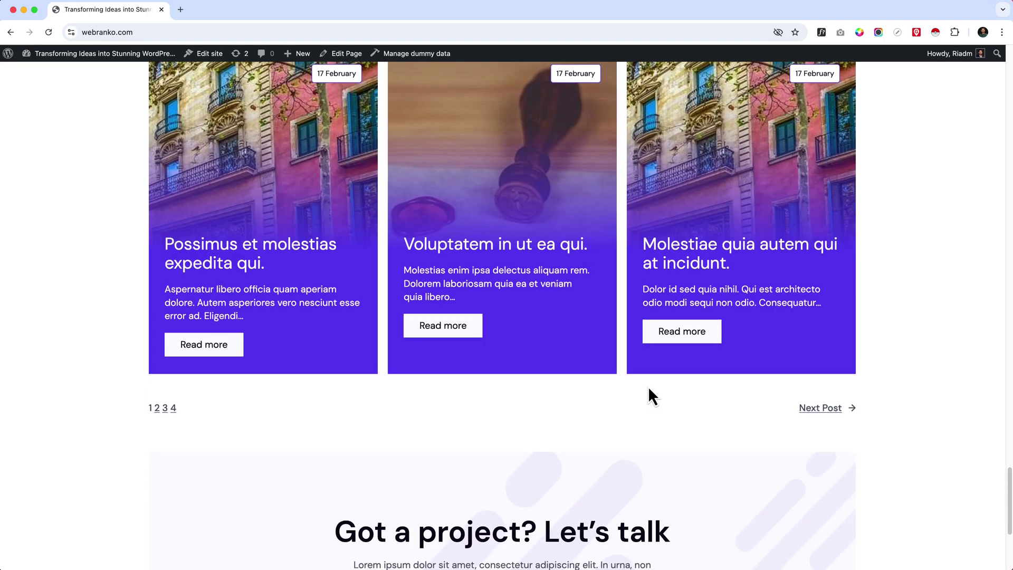
{"action": "scroll", "coordinate": [653, 397], "scroll_direction": "down", "scroll_amount": 5}
{"action": "scroll", "coordinate": [647, 392], "scroll_direction": "up", "scroll_amount": 20}
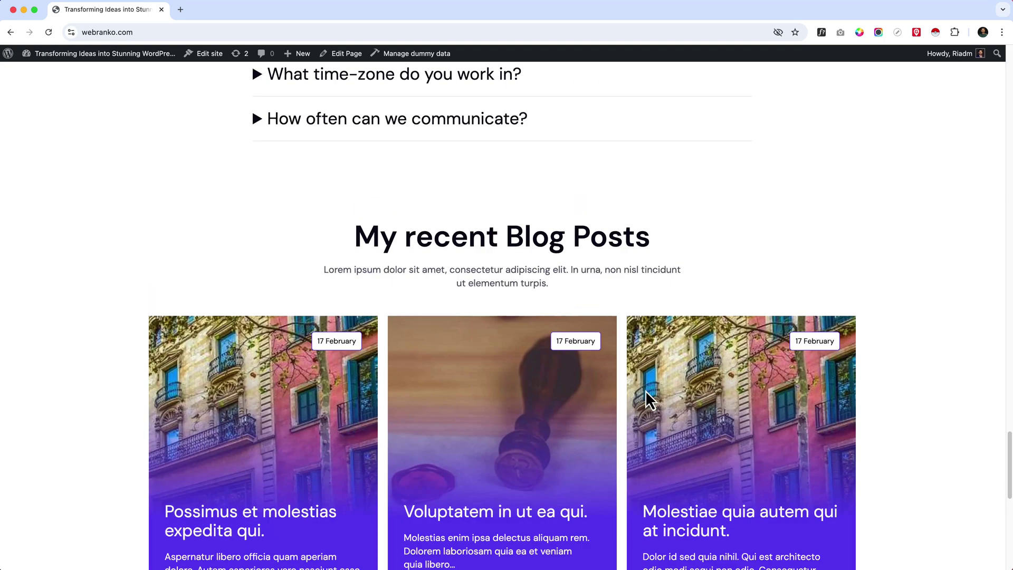
{"action": "scroll", "coordinate": [645, 391], "scroll_direction": "up", "scroll_amount": 20}
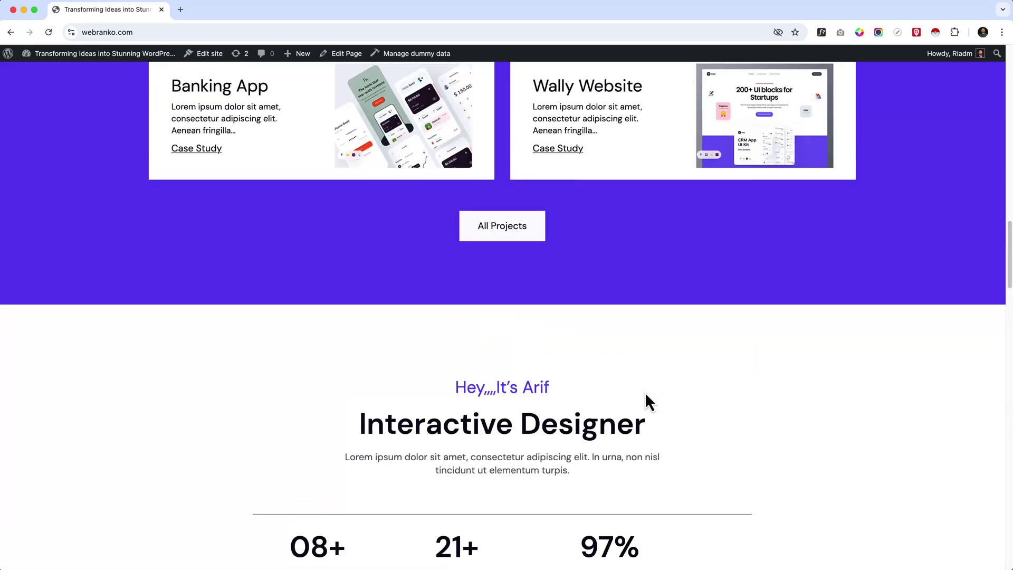
{"action": "scroll", "coordinate": [639, 401], "scroll_direction": "up", "scroll_amount": 9}
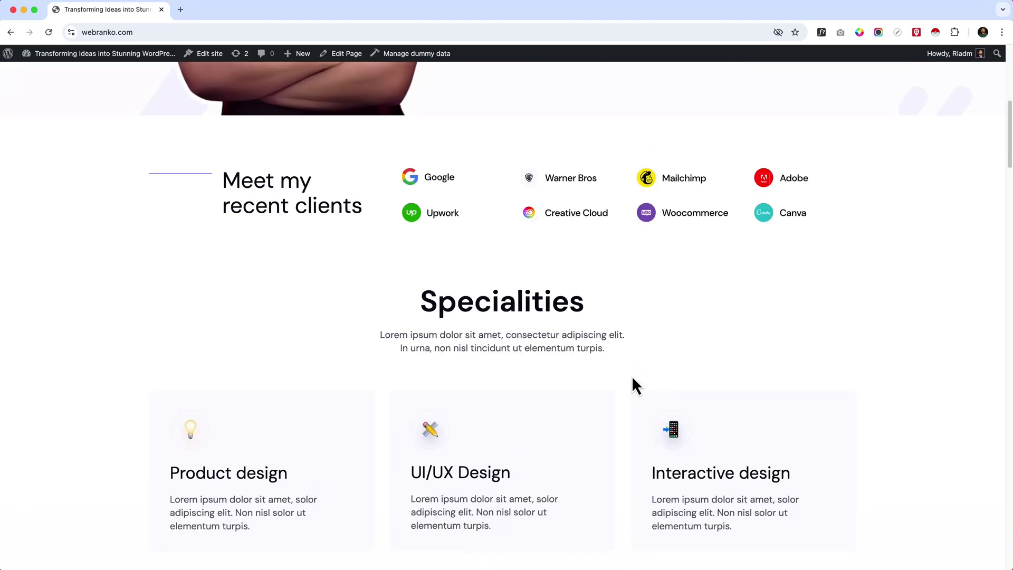
{"action": "scroll", "coordinate": [633, 354], "scroll_direction": "up", "scroll_amount": 8}
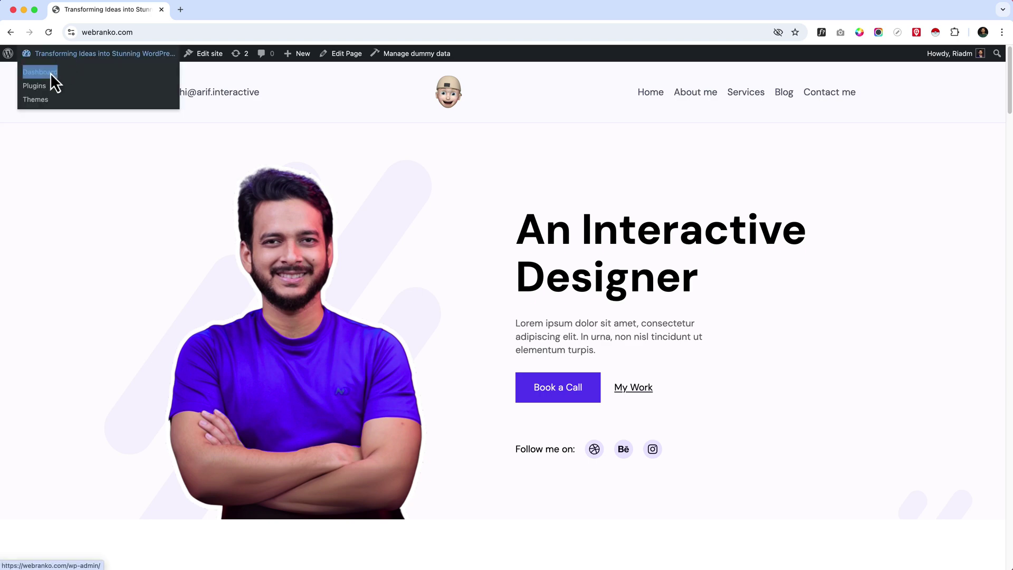
- Open the WordPress dashboard in a new browser tab and place it before the homepage tab
{"action": "right_click", "coordinate": [51, 72]}
{"action": "left_click", "coordinate": [58, 78]}
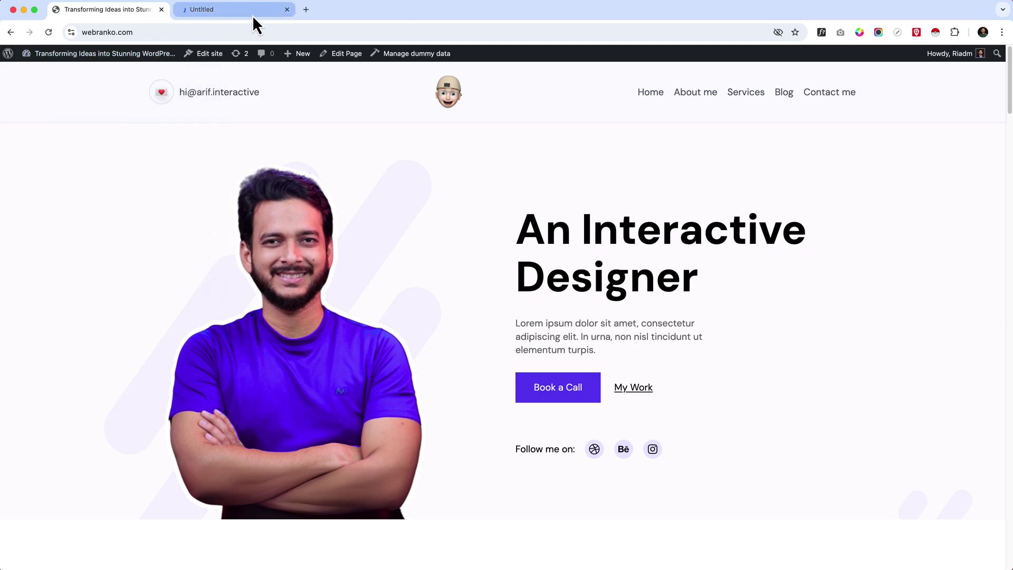
{"action": "left_click", "coordinate": [219, 20]}
{"action": "left_click_drag", "start_coordinate": [220, 23], "coordinate": [154, 21]}
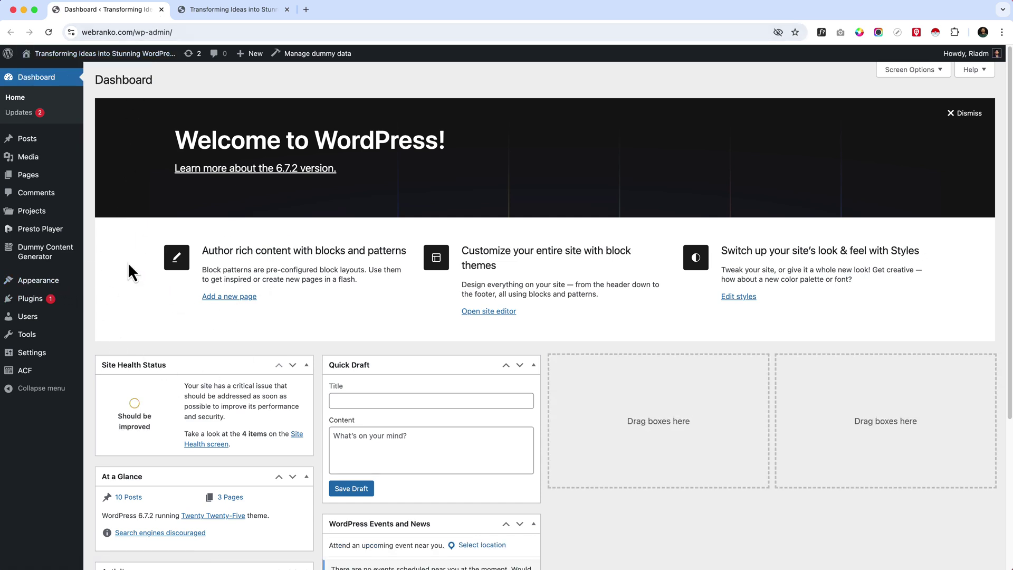
- Open the theme's site editor in a separate browser tab and switch to it
{"action": "mouse_move", "coordinate": [61, 285]}
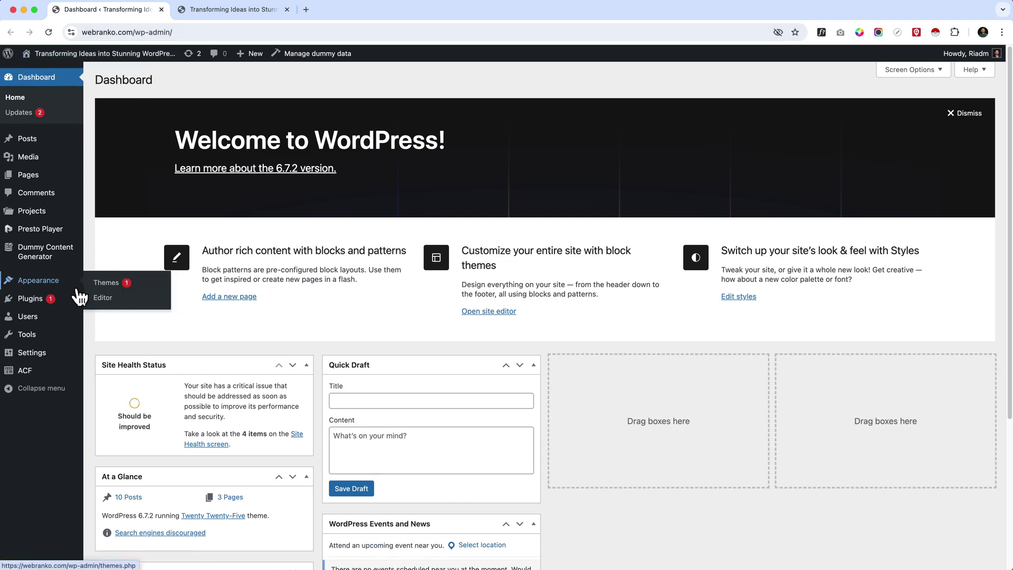
{"action": "right_click", "coordinate": [101, 303]}
{"action": "left_click", "coordinate": [110, 309]}
{"action": "left_click", "coordinate": [256, 17]}
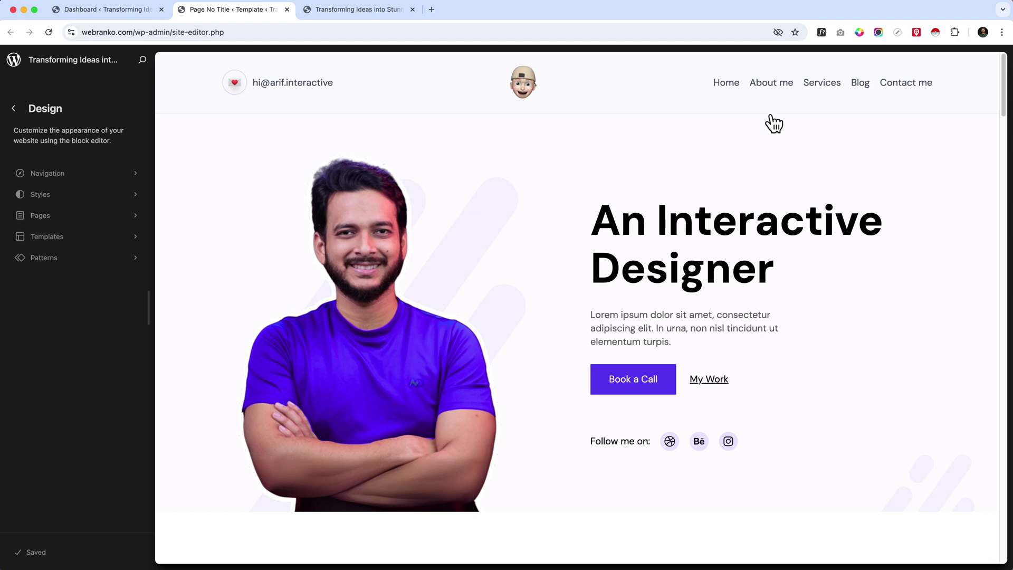
- Return to the dashboard, open the installed themes and update Twenty Twenty-Five to version 1.1
{"action": "left_click", "coordinate": [126, 17]}
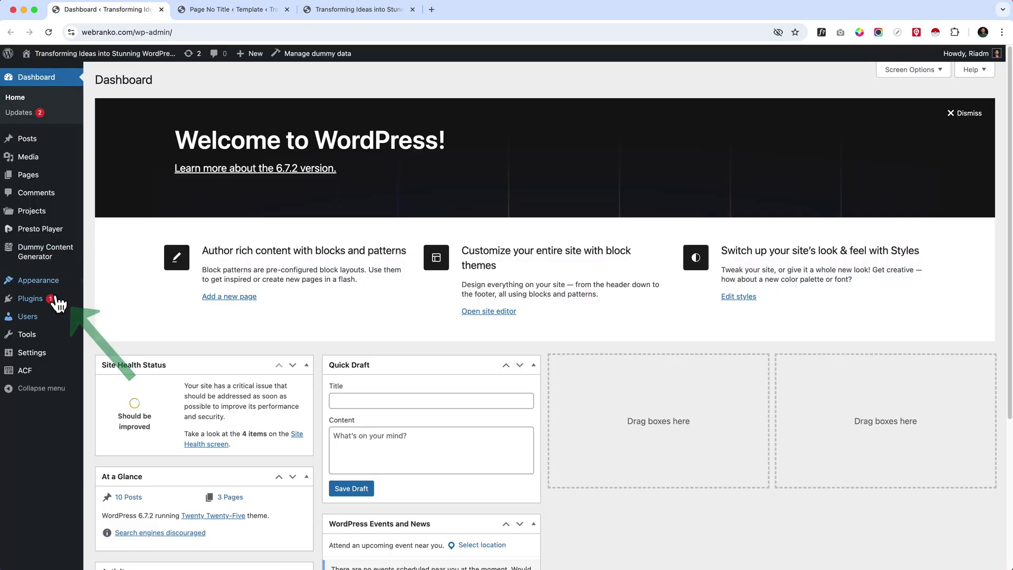
{"action": "mouse_move", "coordinate": [75, 339]}
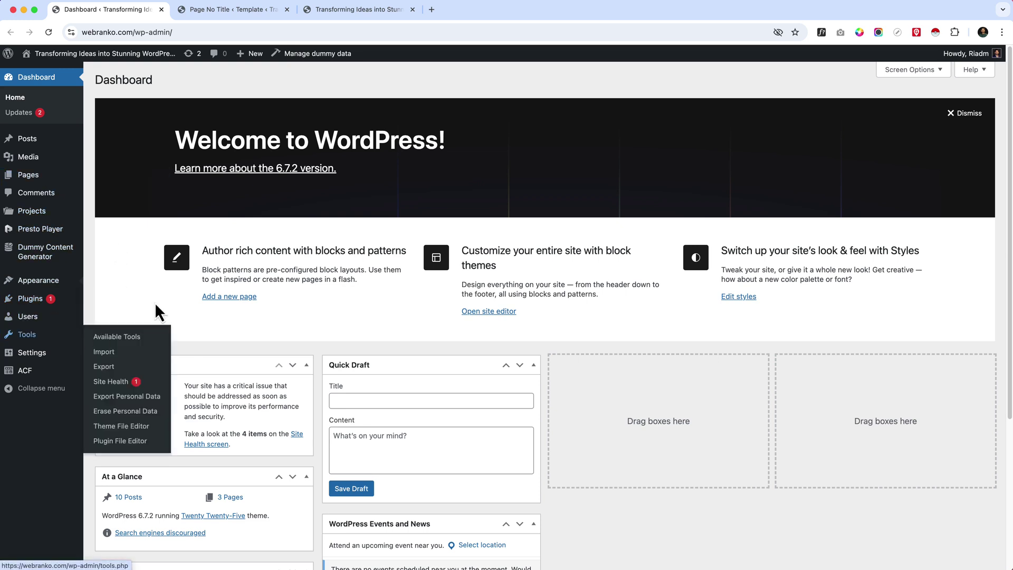
{"action": "mouse_move", "coordinate": [53, 285]}
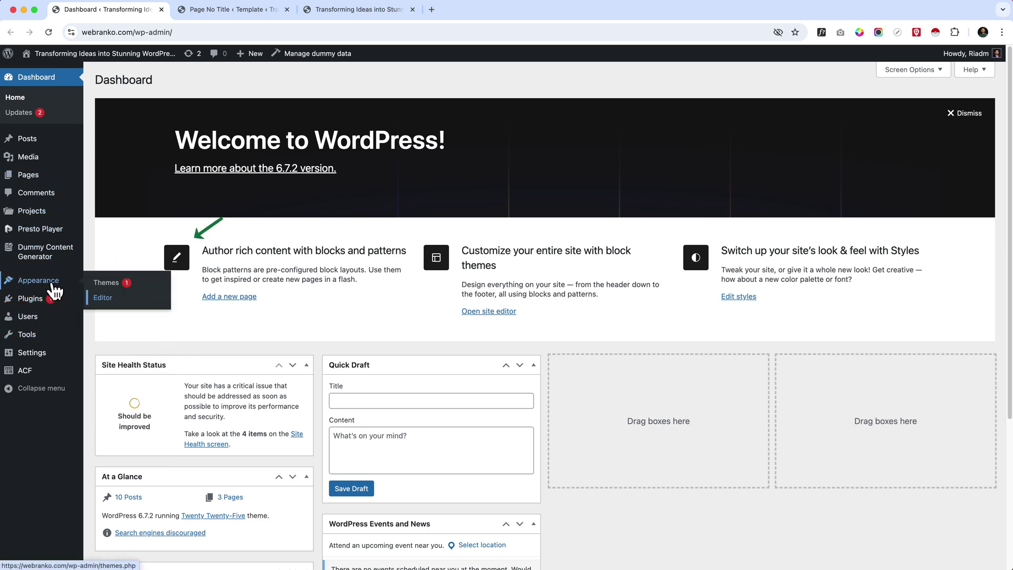
{"action": "left_click", "coordinate": [98, 285]}
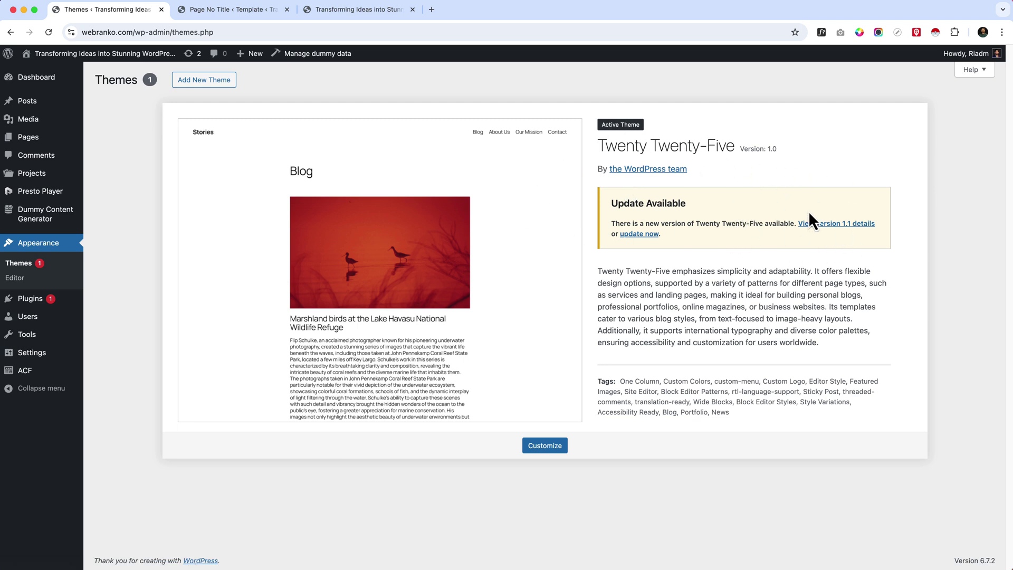
{"action": "left_click", "coordinate": [648, 233]}
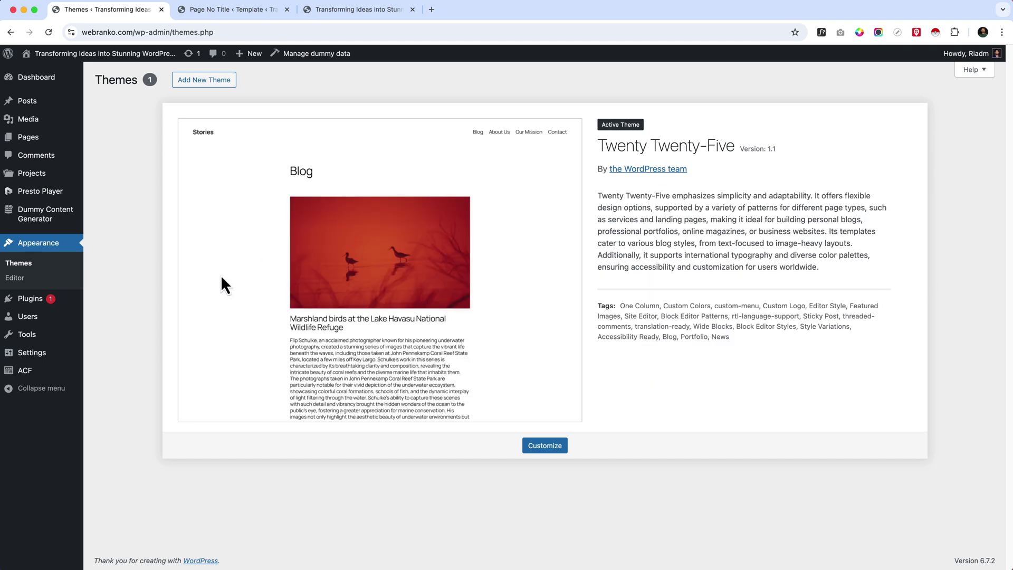
- Update the SVG Support plugin to version 2.5.13 and return to the dashboard
{"action": "left_click", "coordinate": [54, 303]}
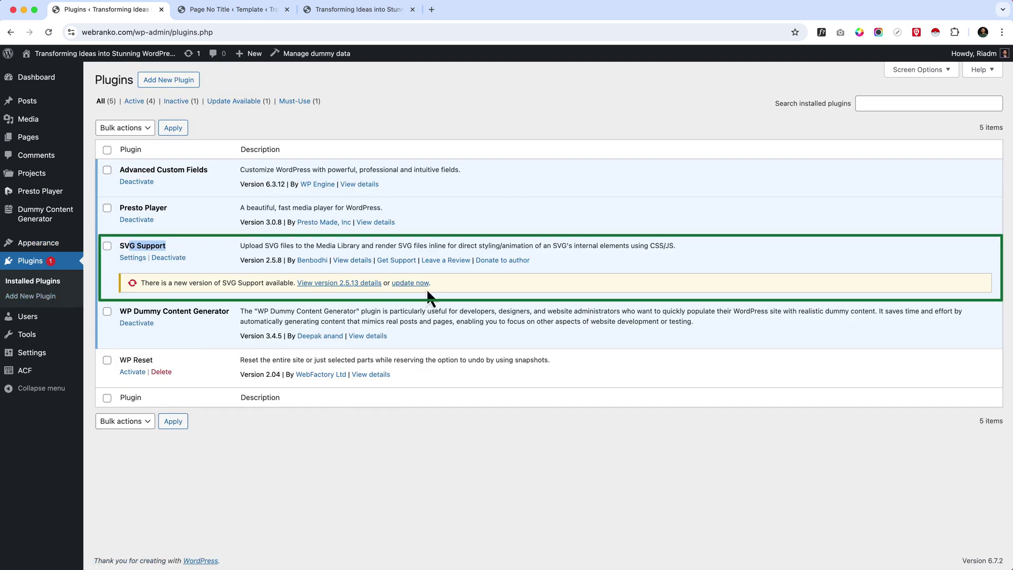
{"action": "left_click", "coordinate": [422, 284]}
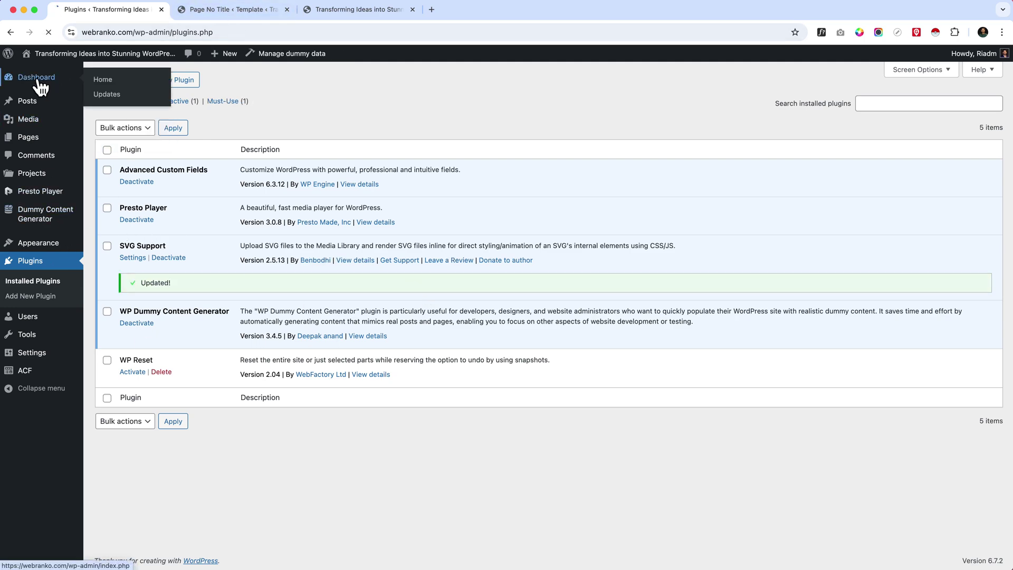
{"action": "left_click", "coordinate": [56, 77]}
- Switch to the site editor and review all templates provided by the Twenty Twenty-Five theme
{"action": "left_click", "coordinate": [262, 11]}
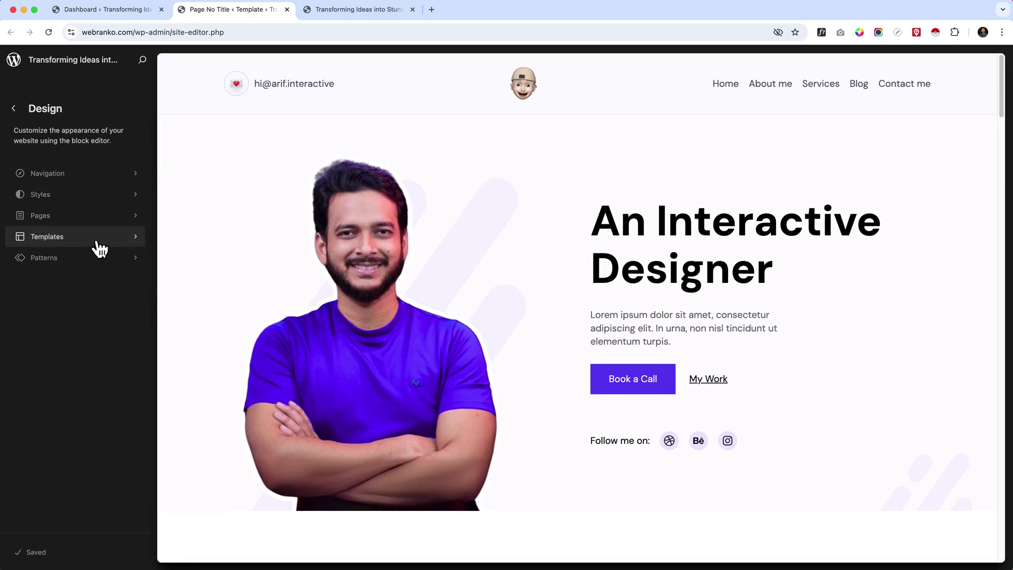
{"action": "left_click", "coordinate": [118, 11]}
{"action": "mouse_move", "coordinate": [27, 281]}
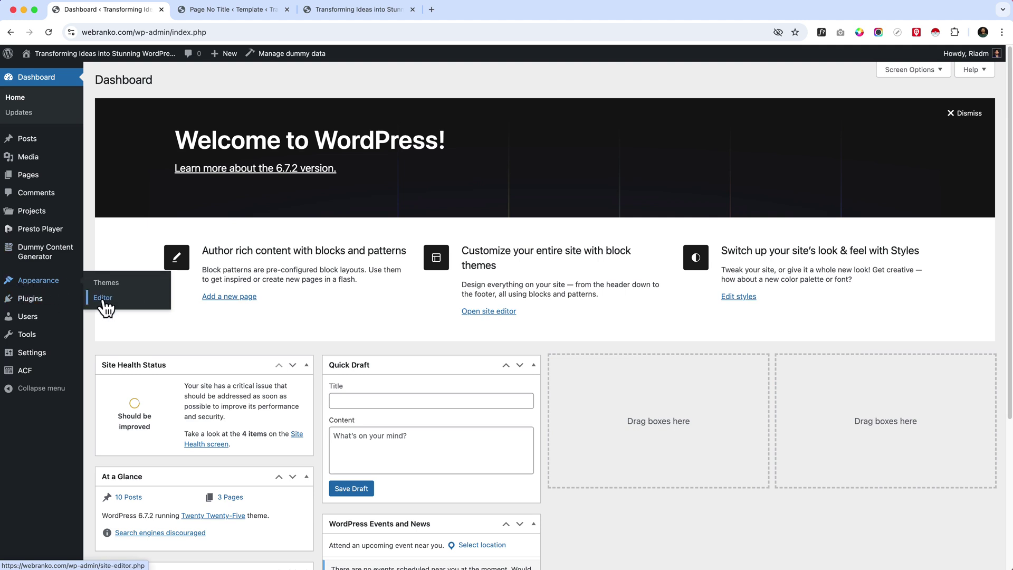
{"action": "left_click", "coordinate": [242, 13]}
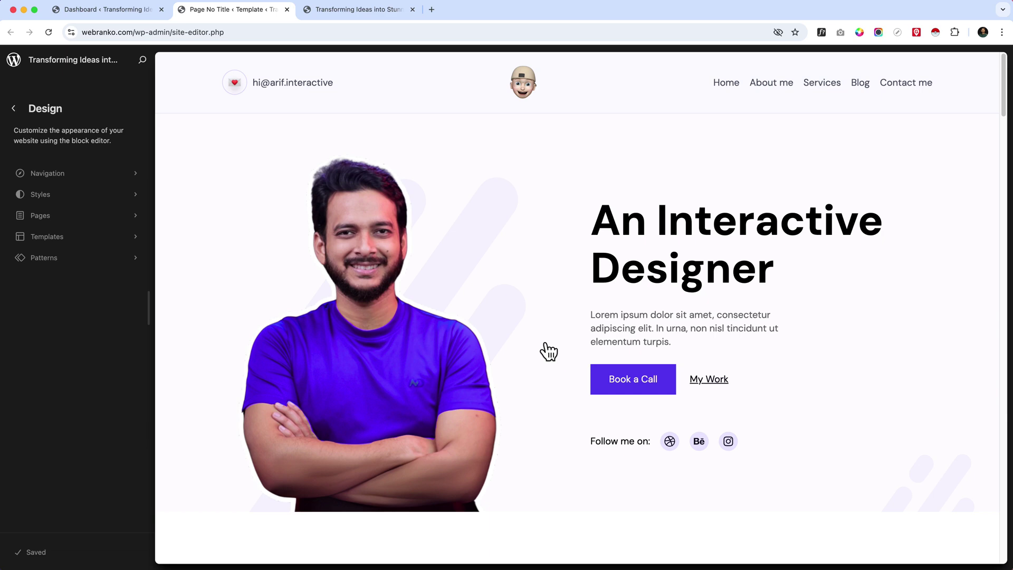
{"action": "left_click", "coordinate": [104, 242]}
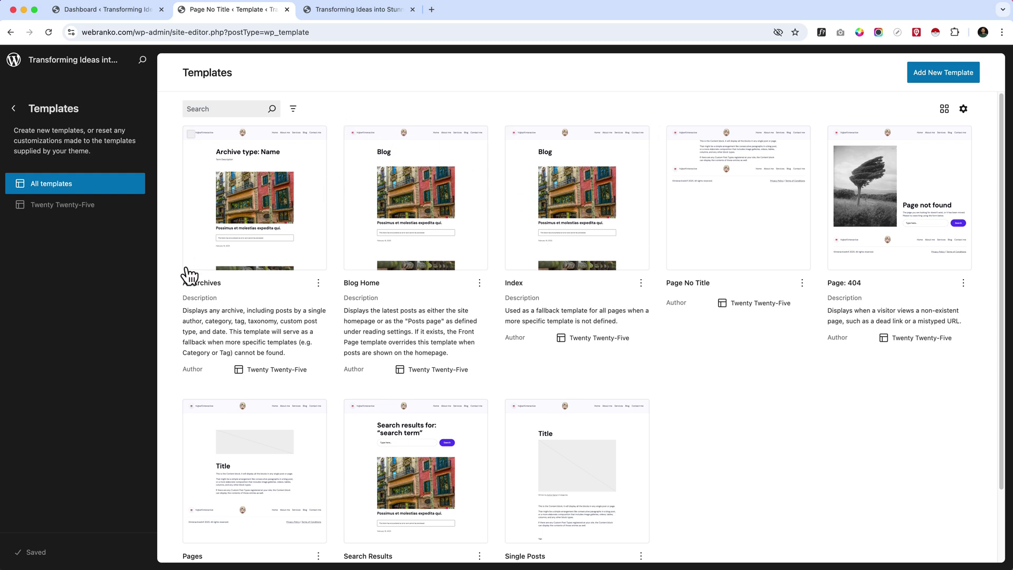
{"action": "scroll", "coordinate": [651, 354], "scroll_direction": "down", "scroll_amount": 3}
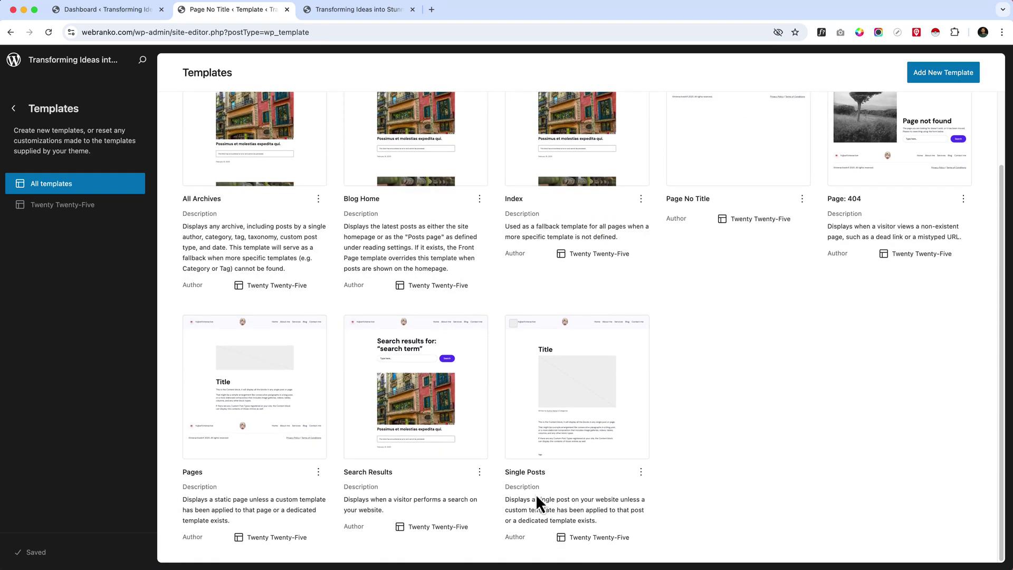
{"action": "scroll", "coordinate": [752, 499], "scroll_direction": "up", "scroll_amount": 3}
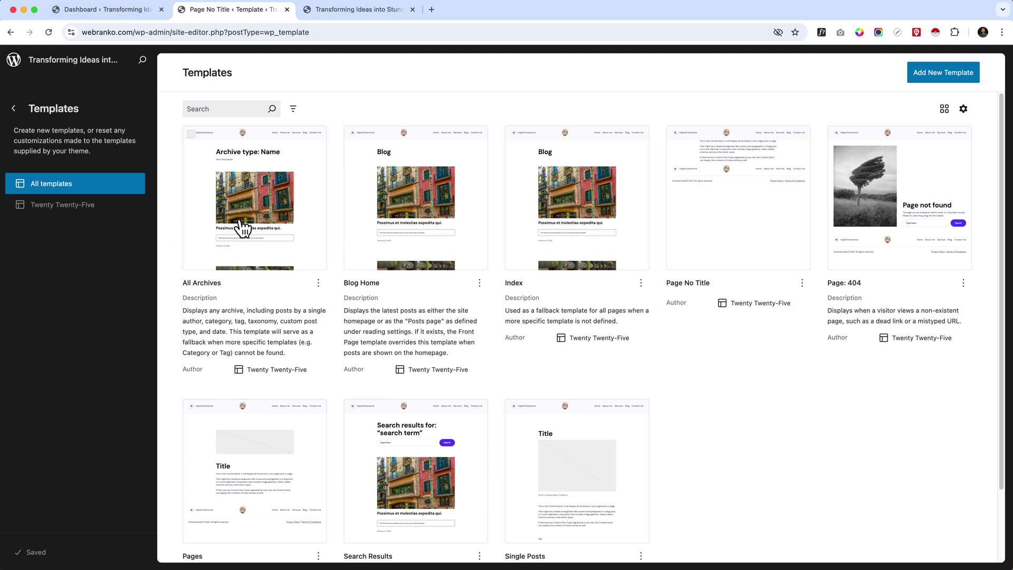
- View the list of all posts in the dashboard and open the post categories
{"action": "left_click", "coordinate": [85, 15]}
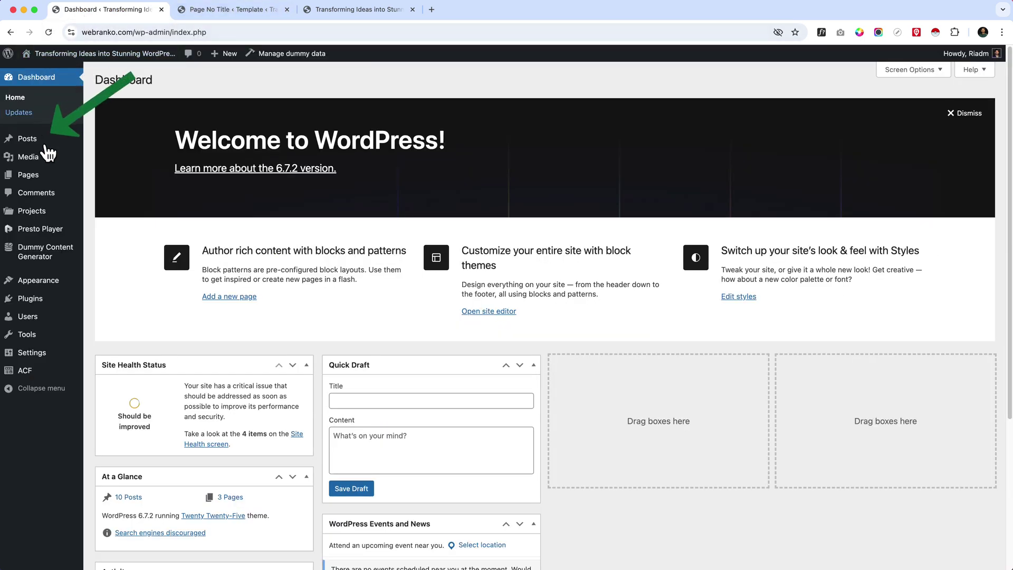
{"action": "mouse_move", "coordinate": [42, 140]}
{"action": "left_click", "coordinate": [104, 141]}
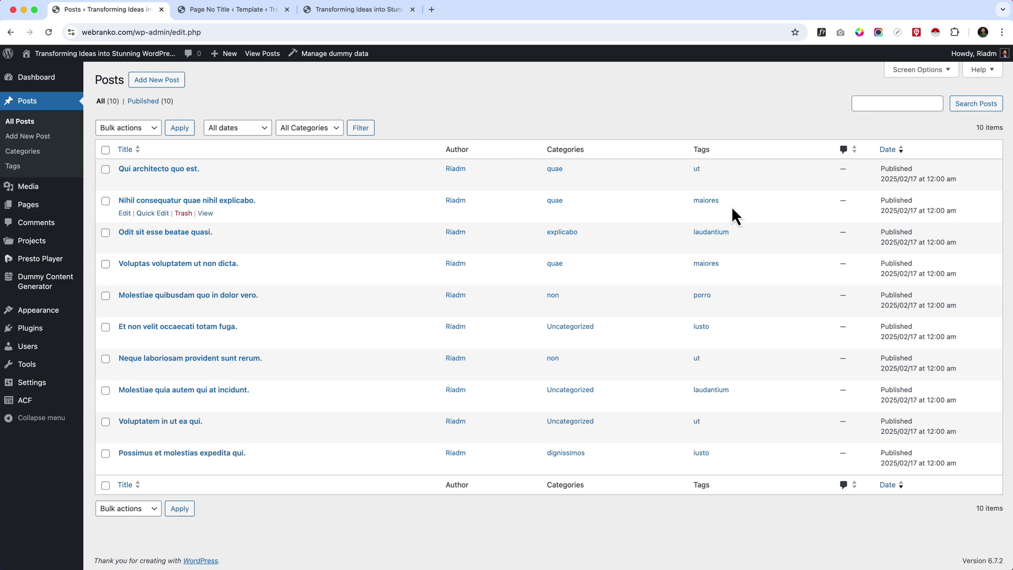
{"action": "left_click", "coordinate": [32, 152]}
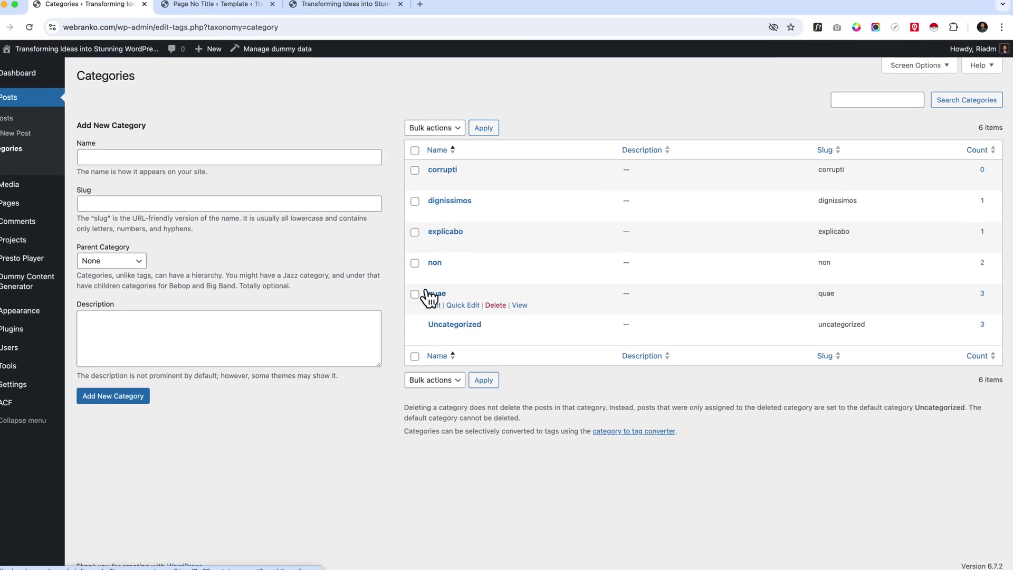
- Open the quae category's archive page in a new browser tab and examine its post layout
{"action": "mouse_move", "coordinate": [12, 290]}
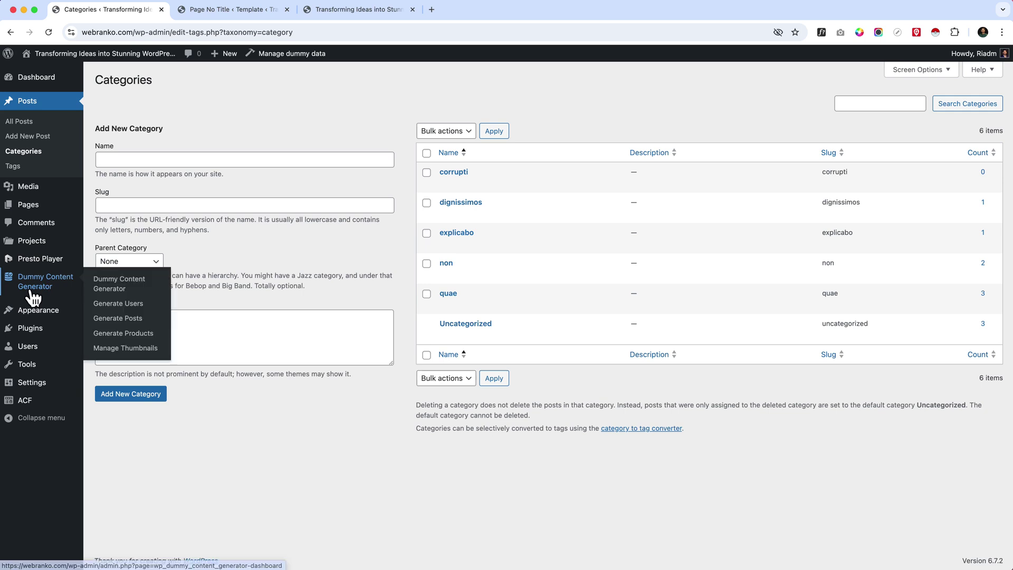
{"action": "mouse_move", "coordinate": [493, 296]}
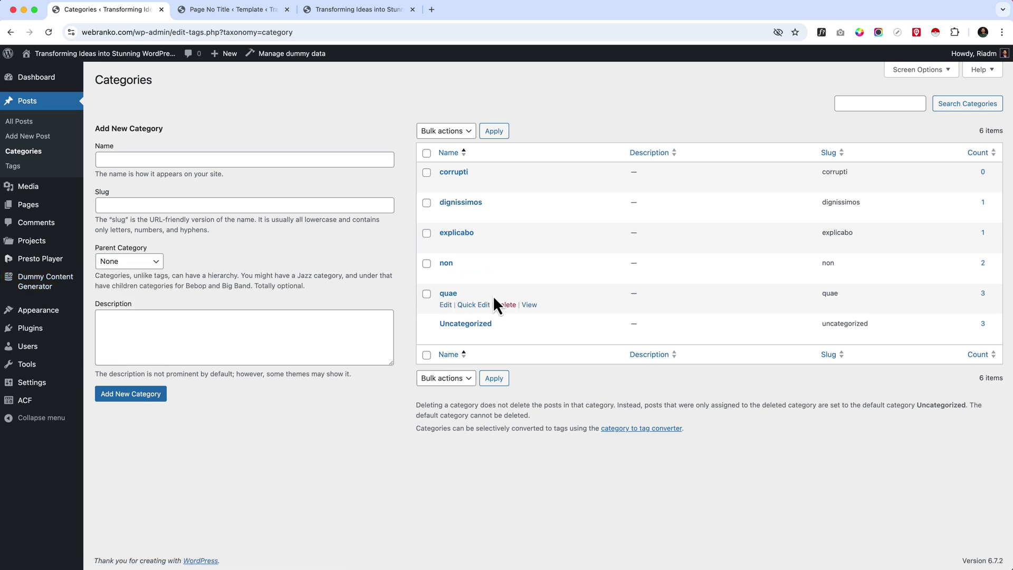
{"action": "right_click", "coordinate": [529, 306]}
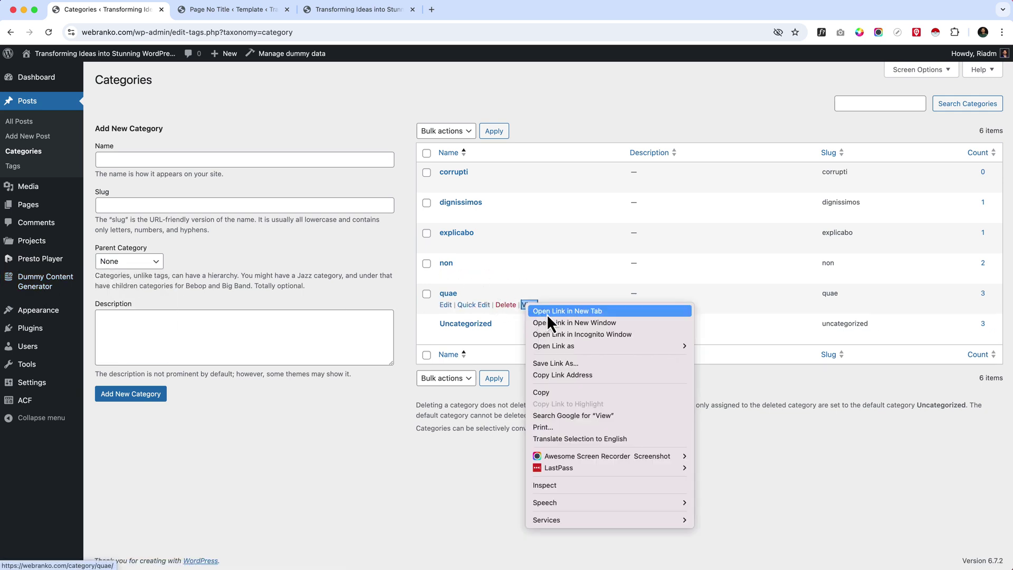
{"action": "left_click", "coordinate": [547, 311]}
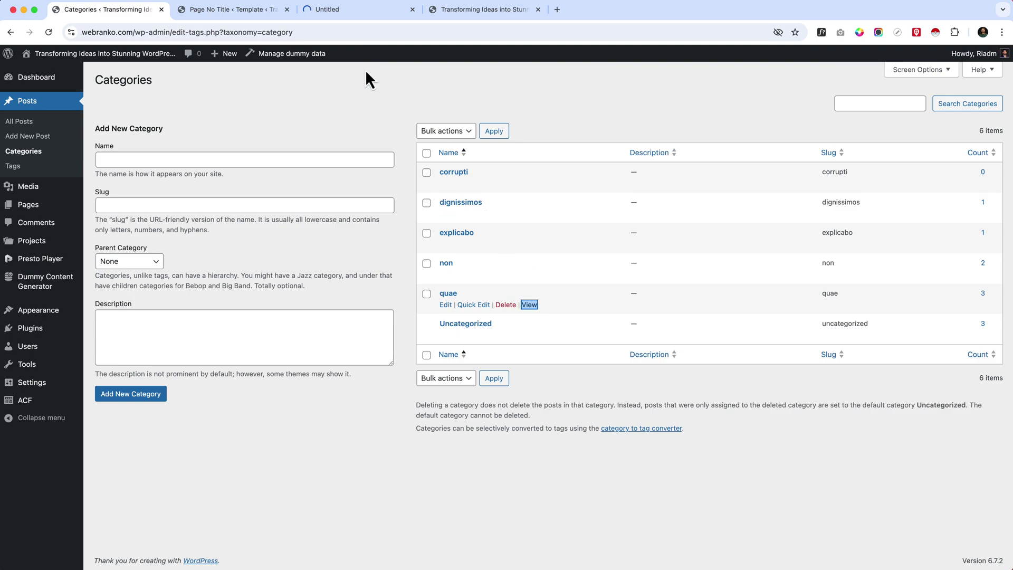
{"action": "left_click", "coordinate": [363, 18]}
{"action": "scroll", "coordinate": [470, 337], "scroll_direction": "down", "scroll_amount": 6}
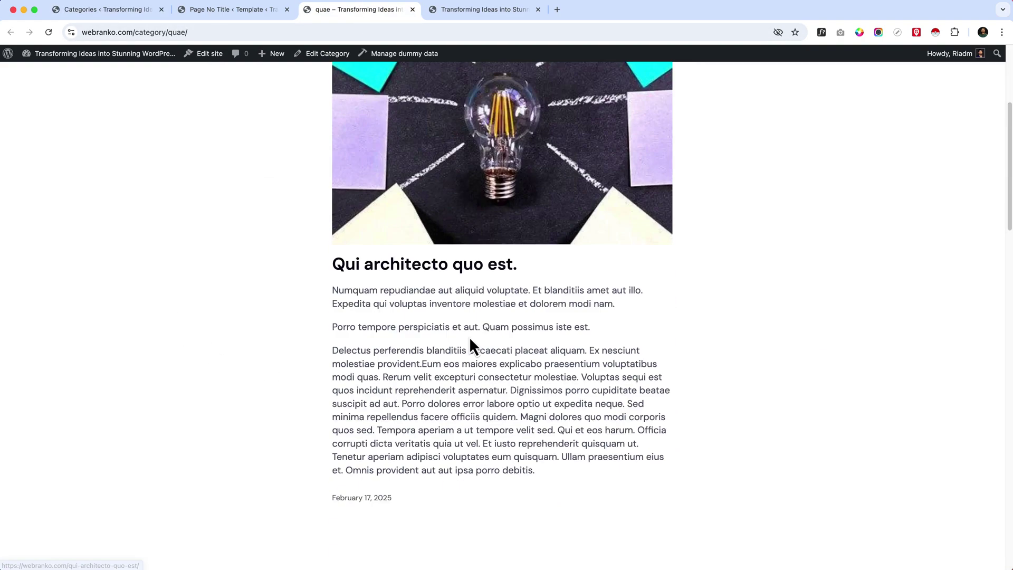
{"action": "scroll", "coordinate": [473, 340], "scroll_direction": "down", "scroll_amount": 3}
{"action": "scroll", "coordinate": [475, 342], "scroll_direction": "down", "scroll_amount": 10}
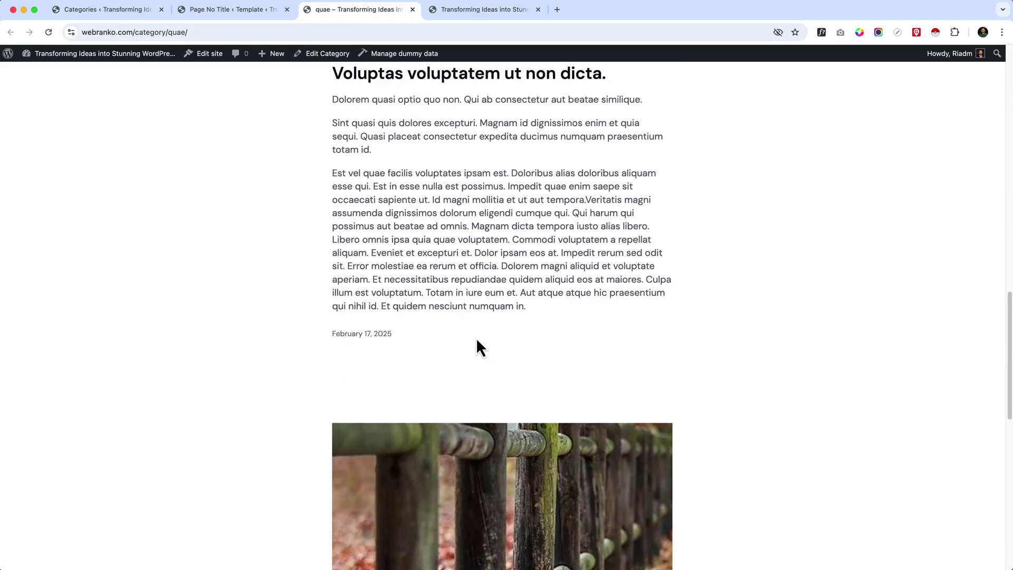
{"action": "scroll", "coordinate": [480, 340], "scroll_direction": "up", "scroll_amount": 15}
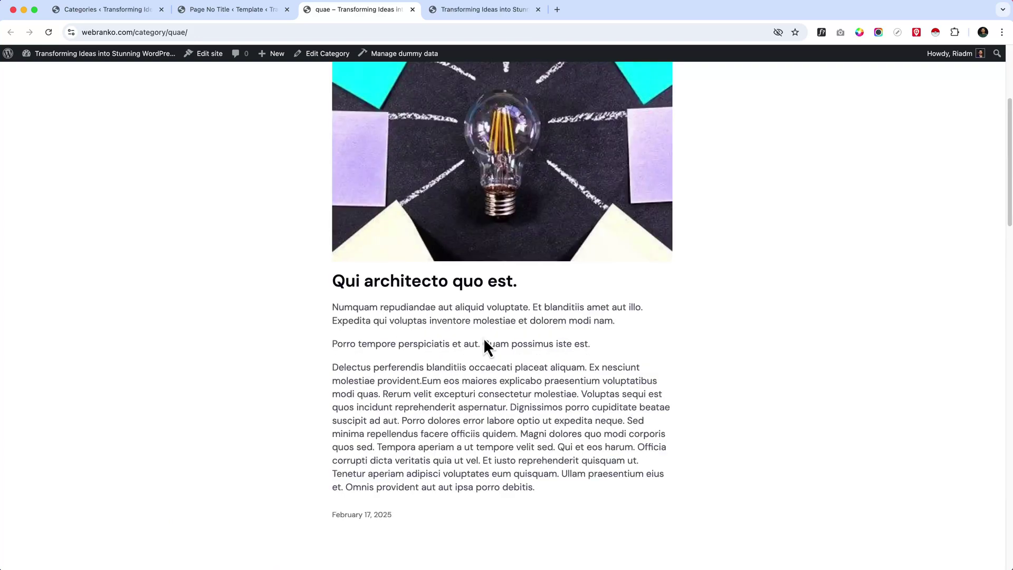
{"action": "scroll", "coordinate": [484, 337], "scroll_direction": "up", "scroll_amount": 5}
- Examine the All Archives template in the site editor's template list and switch back to the homepage
{"action": "left_click", "coordinate": [238, 9]}
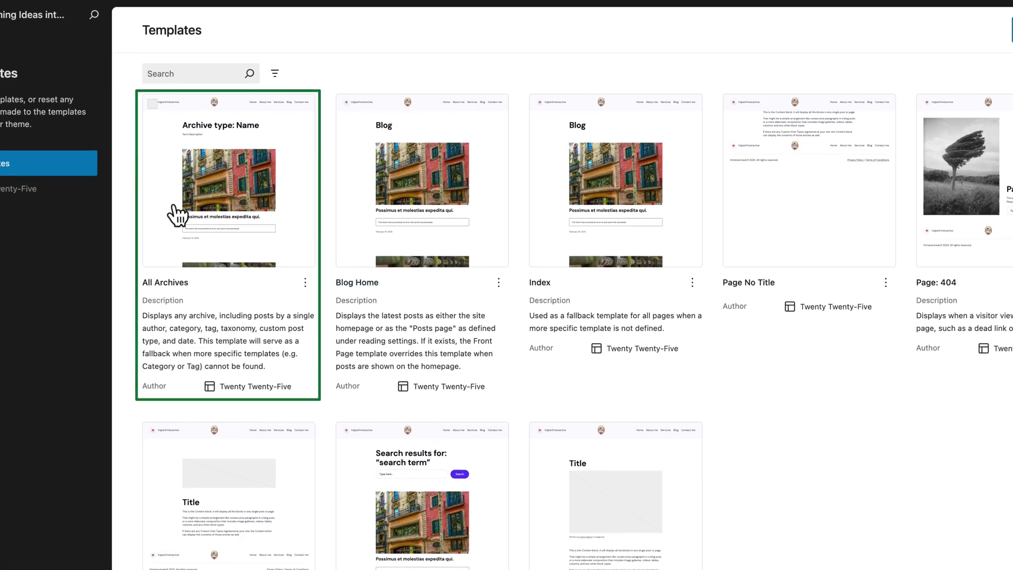
{"action": "scroll", "coordinate": [211, 243], "scroll_direction": "down", "scroll_amount": 1}
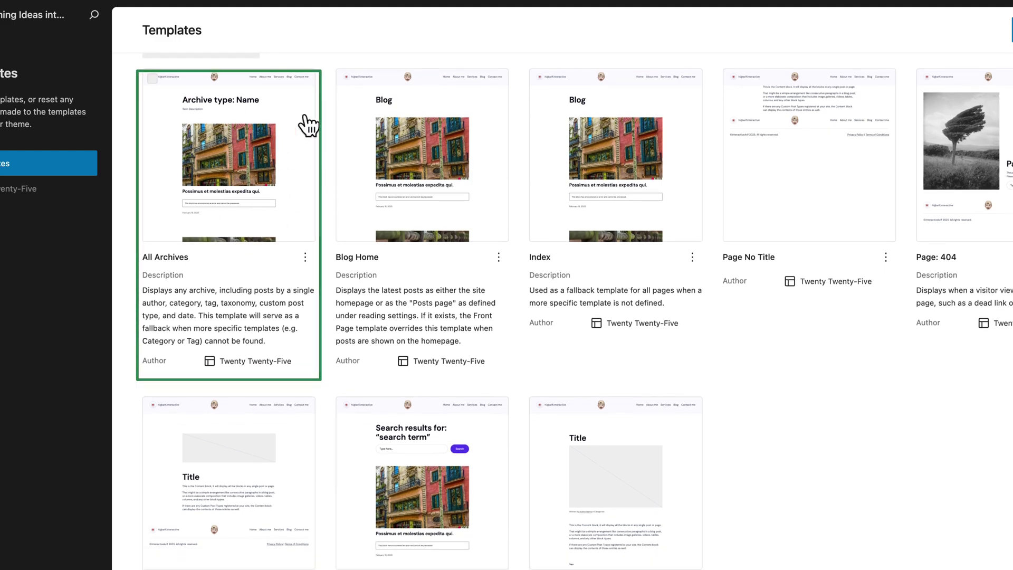
{"action": "left_click", "coordinate": [458, 14]}
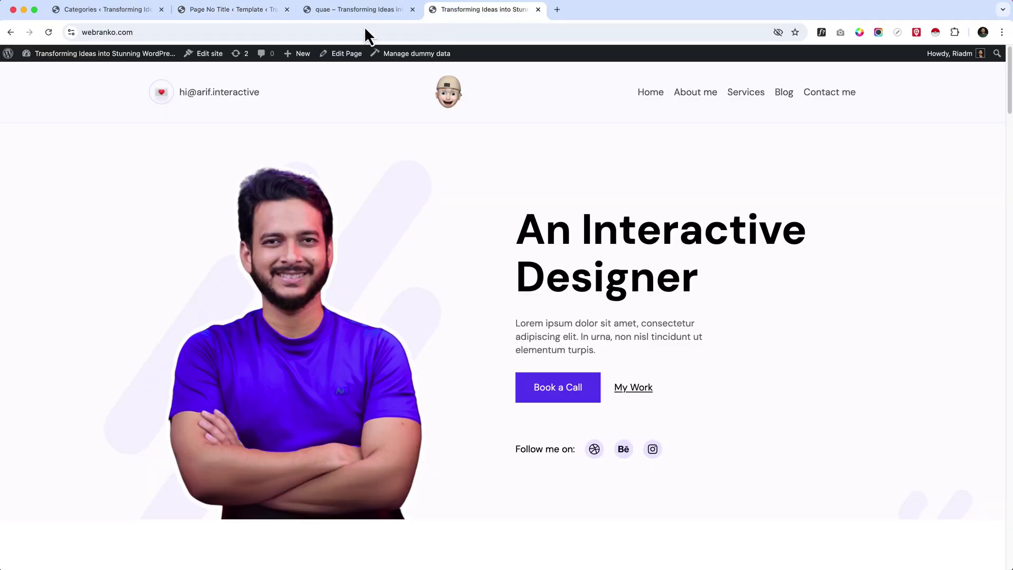
- Examine the quae category archive's URL, its heading and its stacked list of posts
{"action": "left_click", "coordinate": [363, 12]}
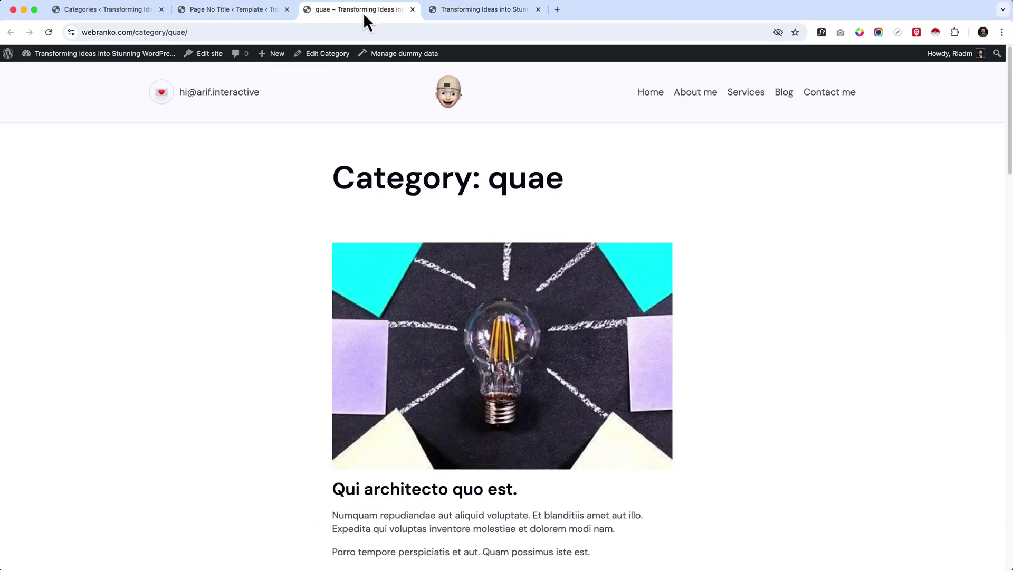
{"action": "left_click_drag", "start_coordinate": [140, 32], "coordinate": [255, 66]}
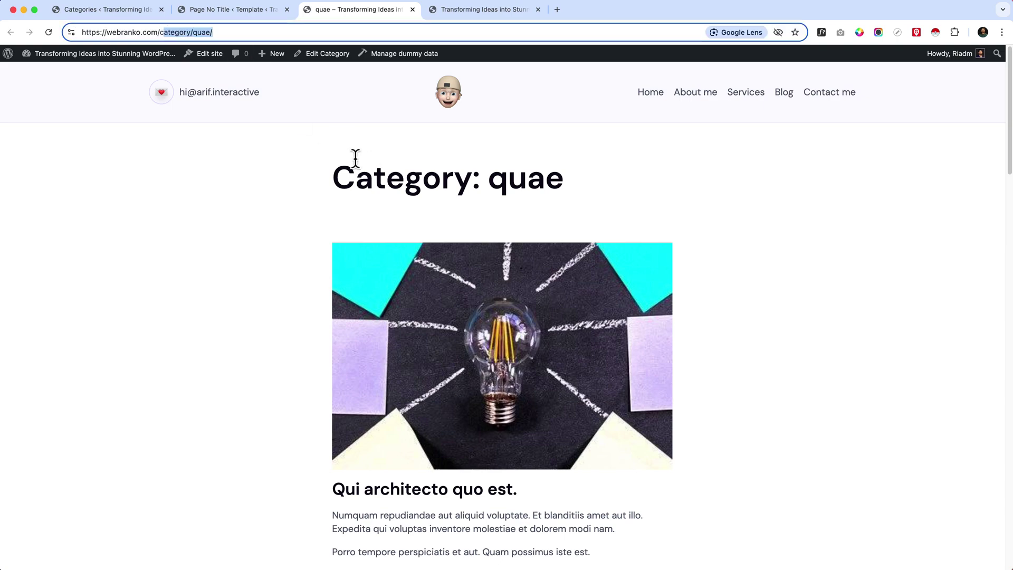
{"action": "left_click_drag", "start_coordinate": [333, 167], "coordinate": [564, 177]}
{"action": "scroll", "coordinate": [463, 354], "scroll_direction": "down", "scroll_amount": 10}
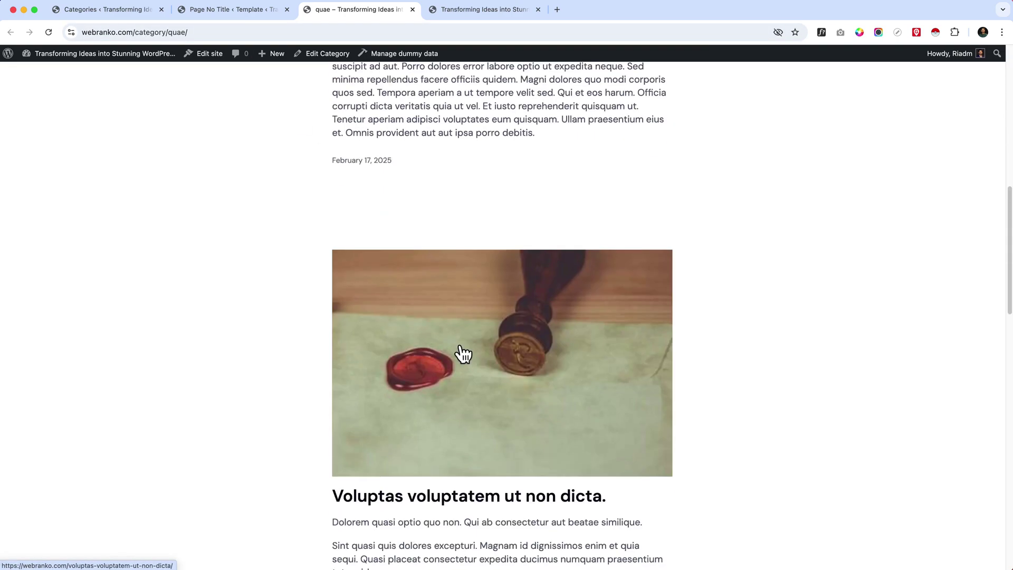
{"action": "scroll", "coordinate": [463, 353], "scroll_direction": "down", "scroll_amount": 15}
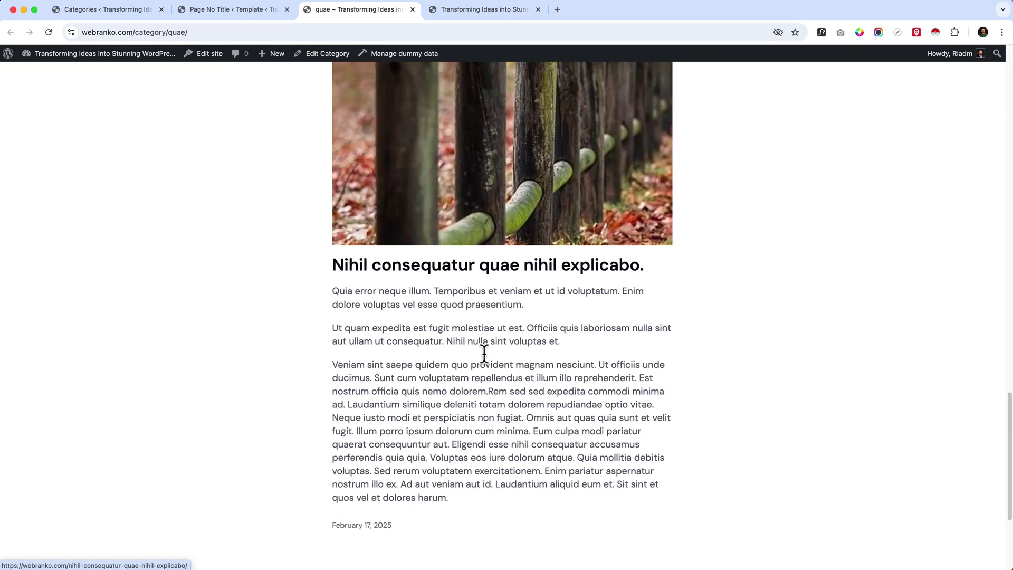
- Return to the site editor's template list and view the types available for a new template, including Category Archives
{"action": "left_click", "coordinate": [230, 10]}
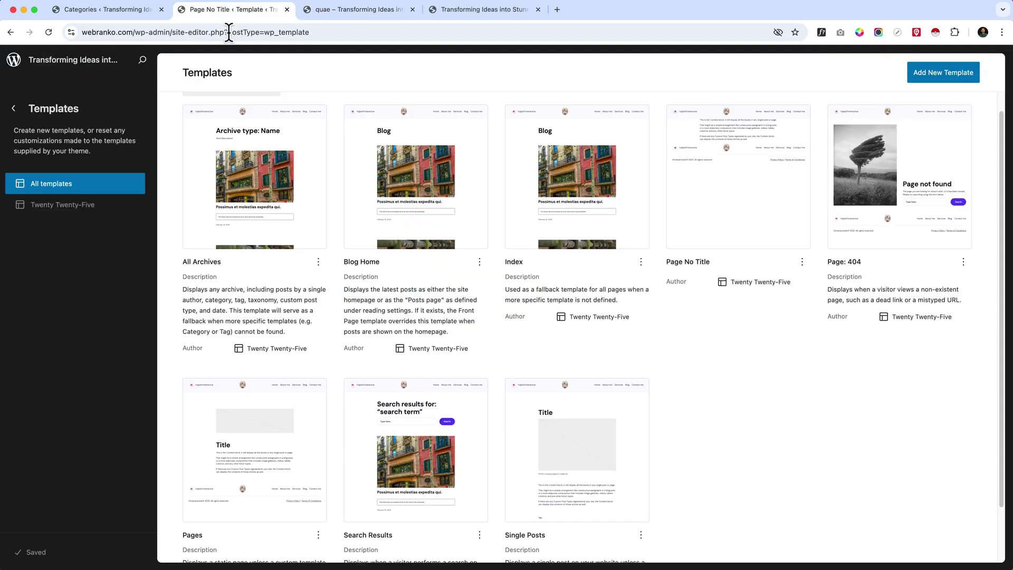
{"action": "left_click", "coordinate": [934, 78]}
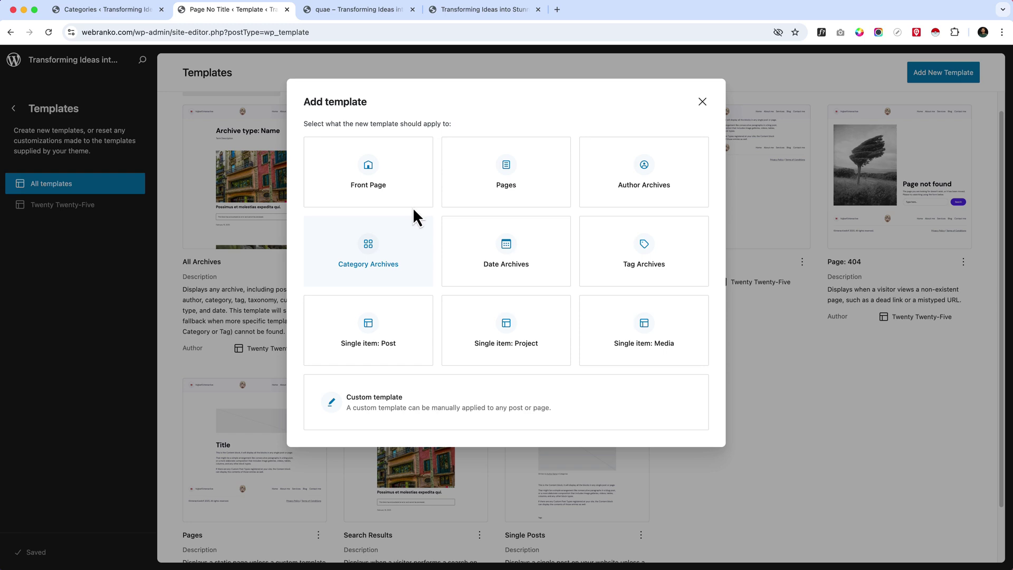
{"action": "left_click", "coordinate": [483, 10]}
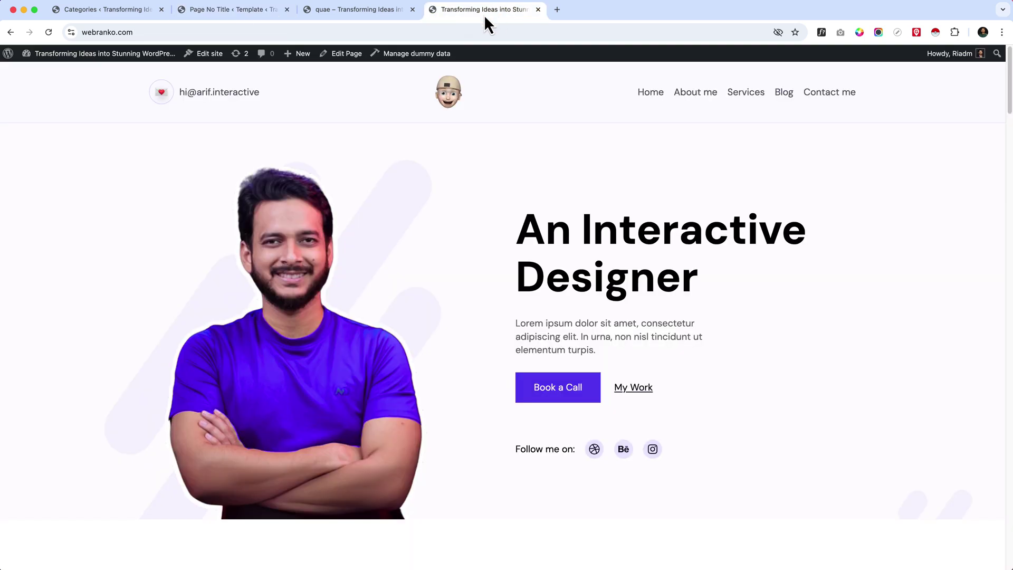
- Check the category slug in the quae archive's URL again, then return to the template list and close the new template choices
{"action": "left_click", "coordinate": [343, 15]}
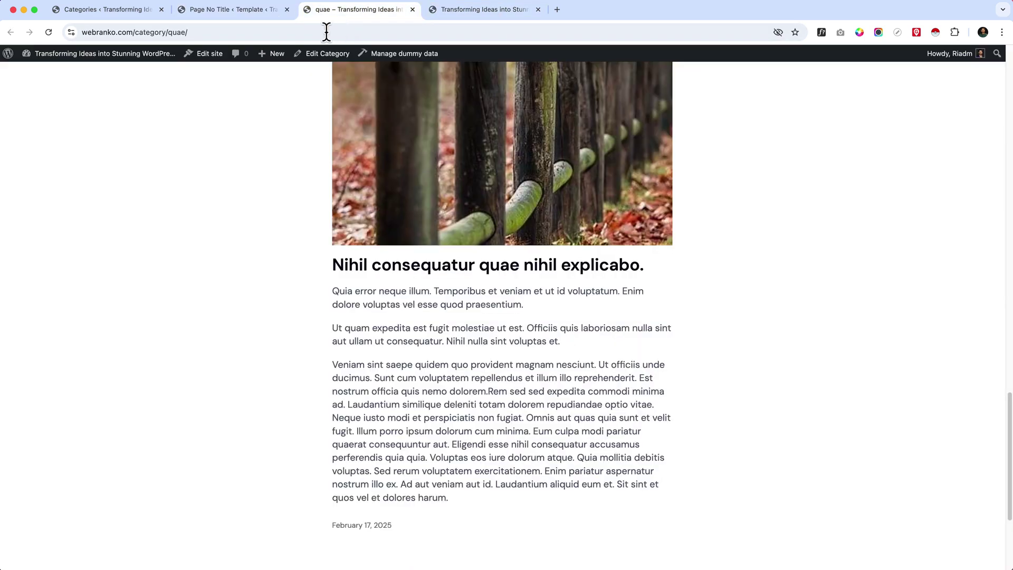
{"action": "double_click", "coordinate": [168, 32]}
{"action": "scroll", "coordinate": [573, 421], "scroll_direction": "up", "scroll_amount": 15}
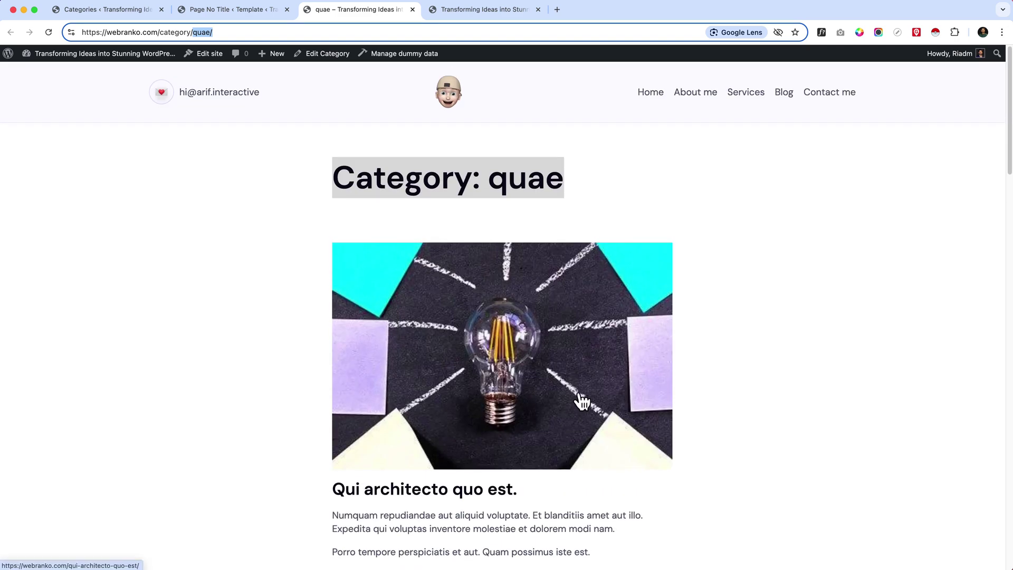
{"action": "left_click", "coordinate": [217, 17]}
{"action": "left_click", "coordinate": [213, 277]}
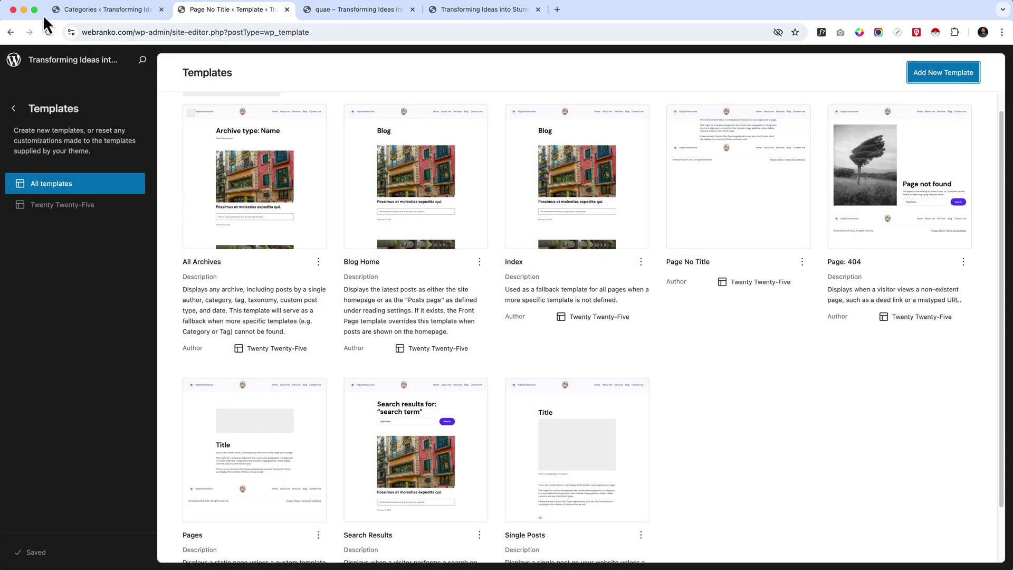
- Check the post categories page, then review the new template types against the All Archives template without adding one
{"action": "left_click", "coordinate": [129, 9]}
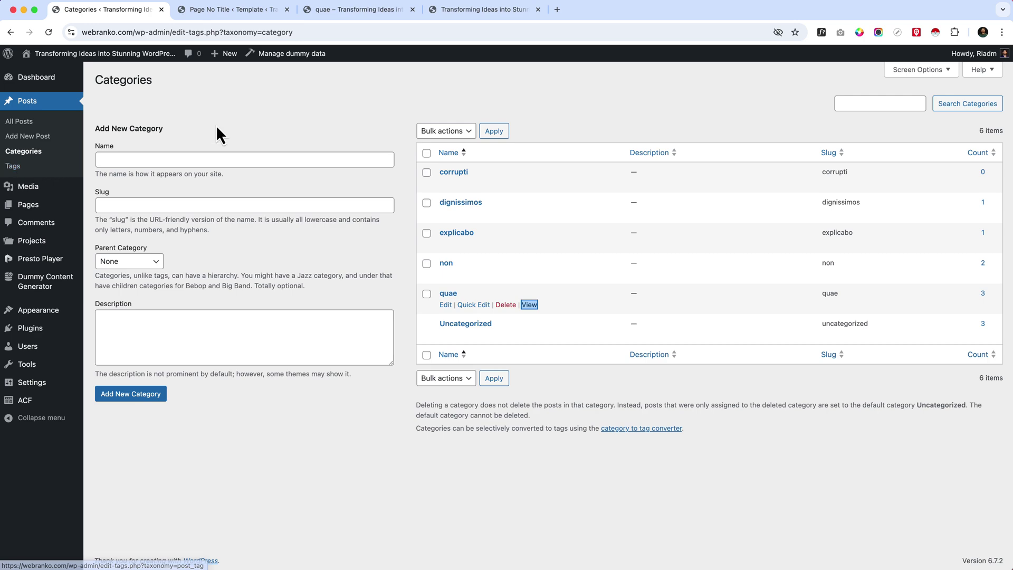
{"action": "left_click", "coordinate": [252, 12]}
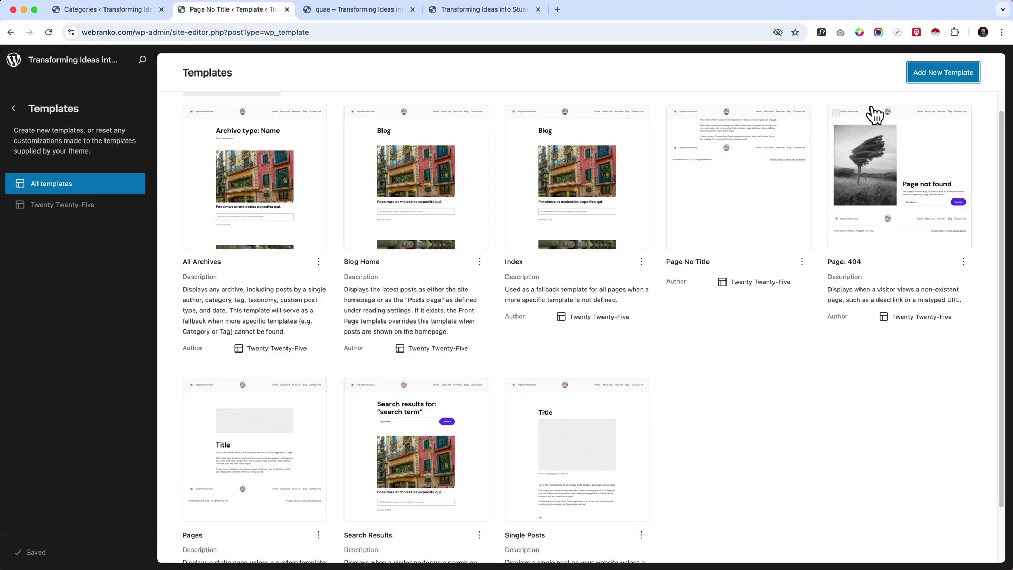
{"action": "left_click", "coordinate": [959, 71]}
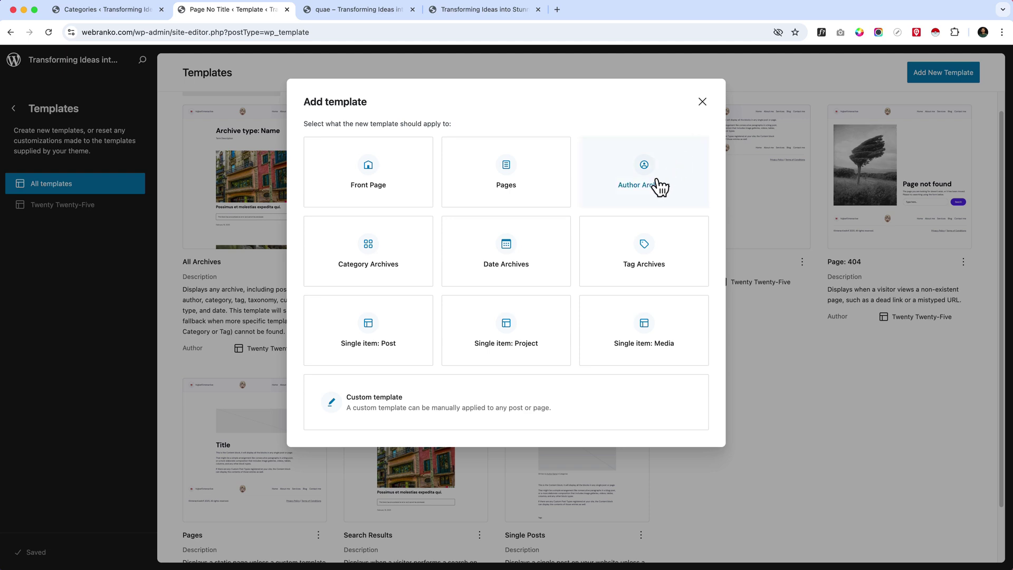
{"action": "left_click", "coordinate": [703, 103]}
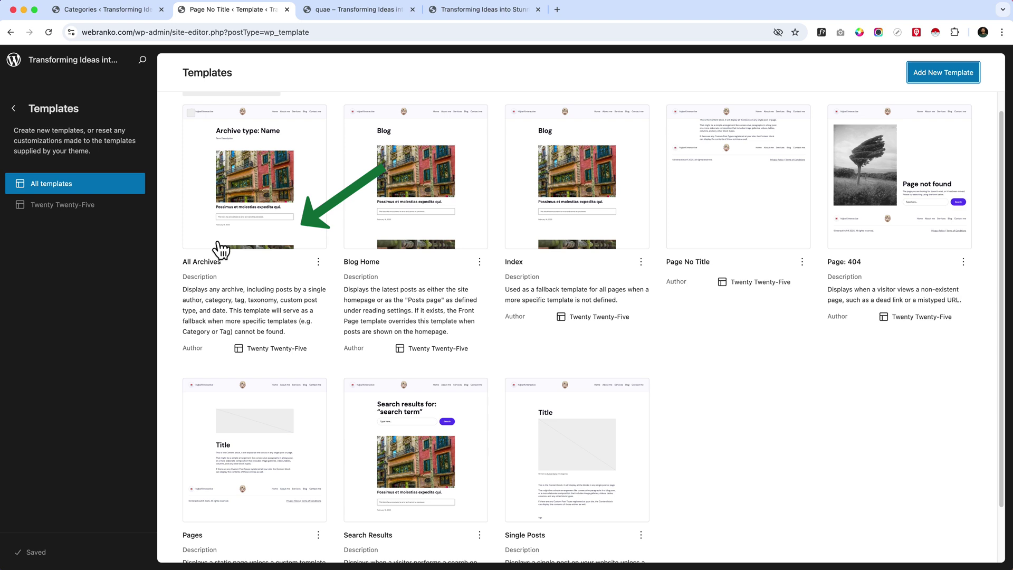
{"action": "key", "text": "Return"}
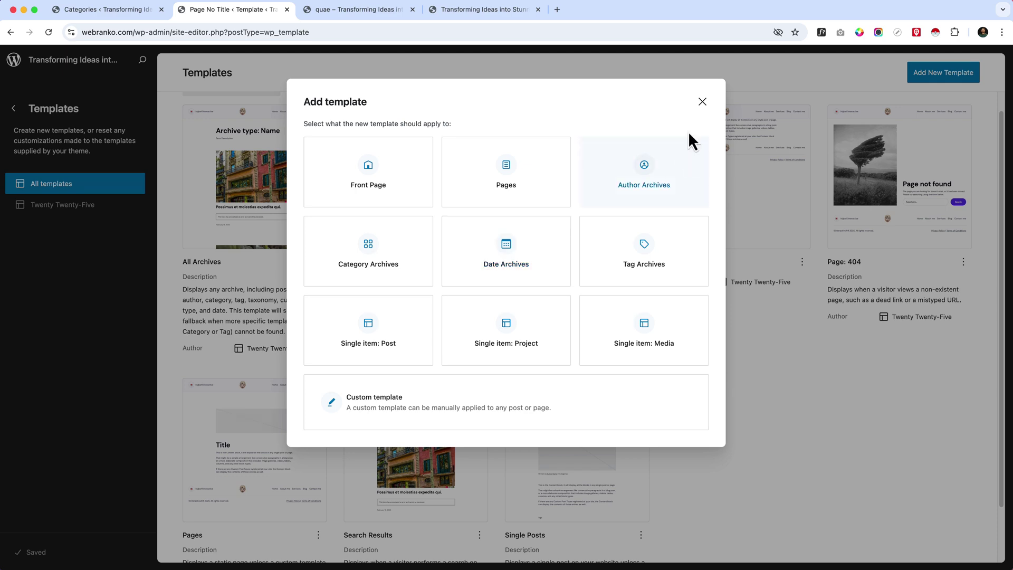
{"action": "left_click", "coordinate": [703, 102]}
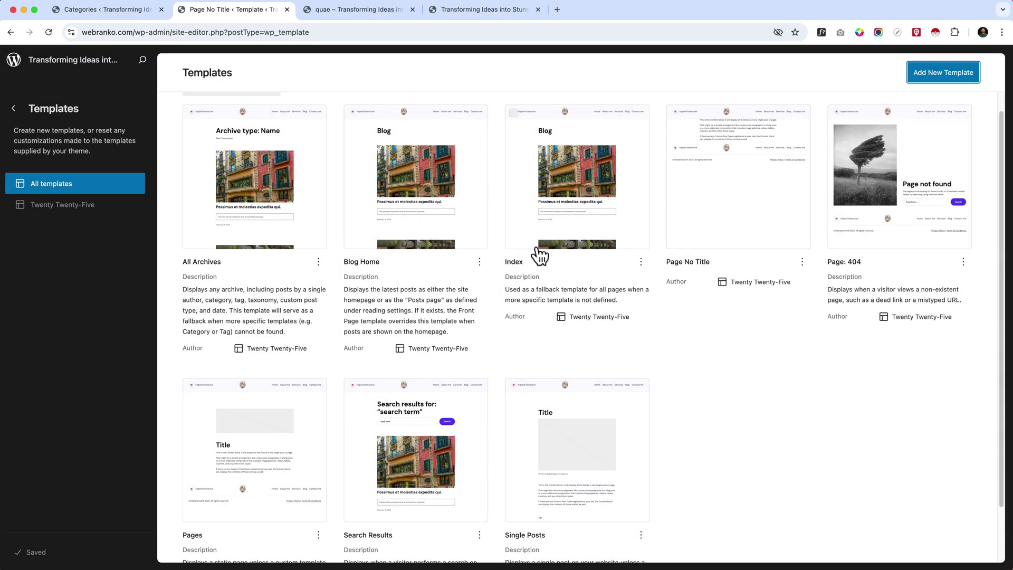
- Search the web for "wordpress hierarchy" in a new browser tab and open the Template Hierarchy article on developer.wordpress.org
{"action": "left_click", "coordinate": [557, 9]}
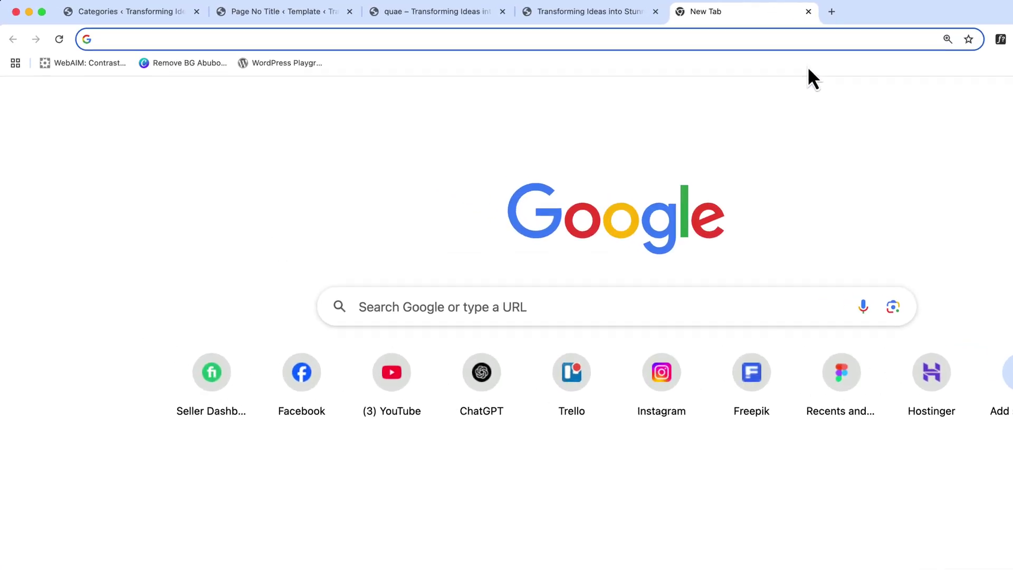
{"action": "type", "text": "wordpress hir"}
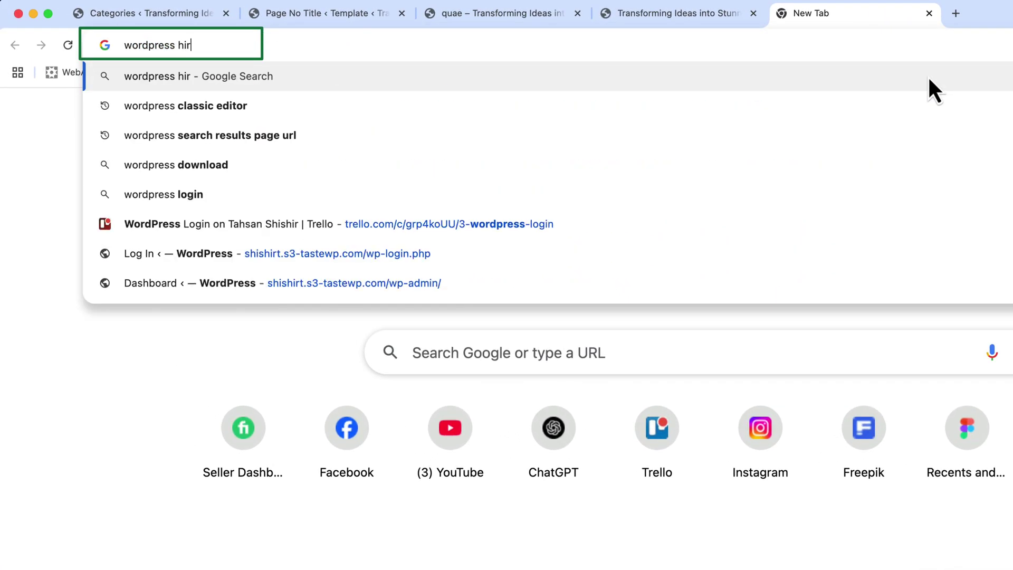
{"action": "type", "text": "ar"}
{"action": "key", "text": "BackSpace"}
{"action": "key", "text": "BackSpace"}
{"action": "key", "text": "BackSpace"}
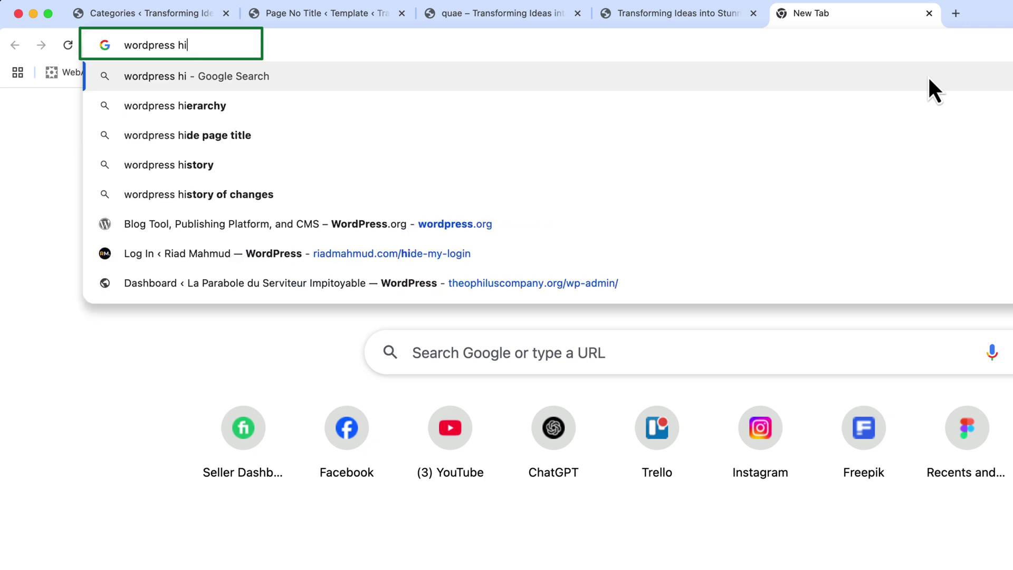
{"action": "key", "text": "Down"}
{"action": "key", "text": "Return"}
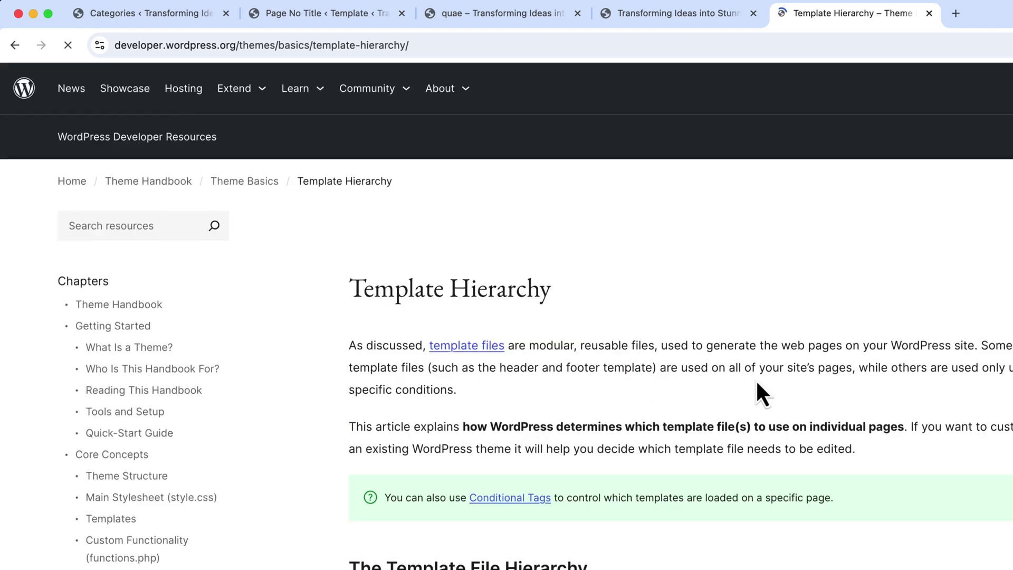
- Open the Visual Overview diagram at full size and examine the template files for each page type, checking the dashboard's Reading settings entry alongside
{"action": "scroll", "coordinate": [756, 379], "scroll_direction": "down", "scroll_amount": 20}
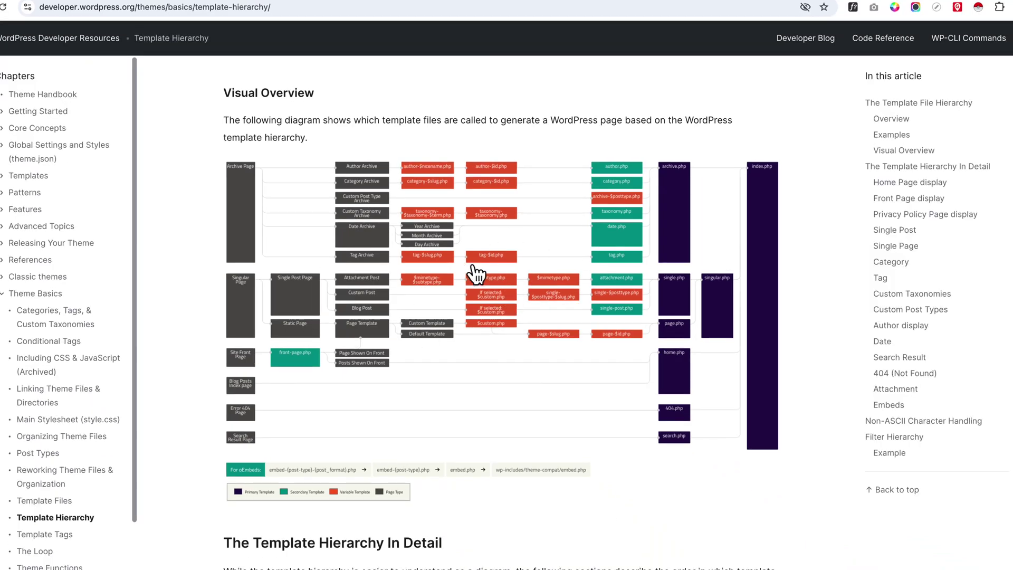
{"action": "left_click", "coordinate": [471, 269]}
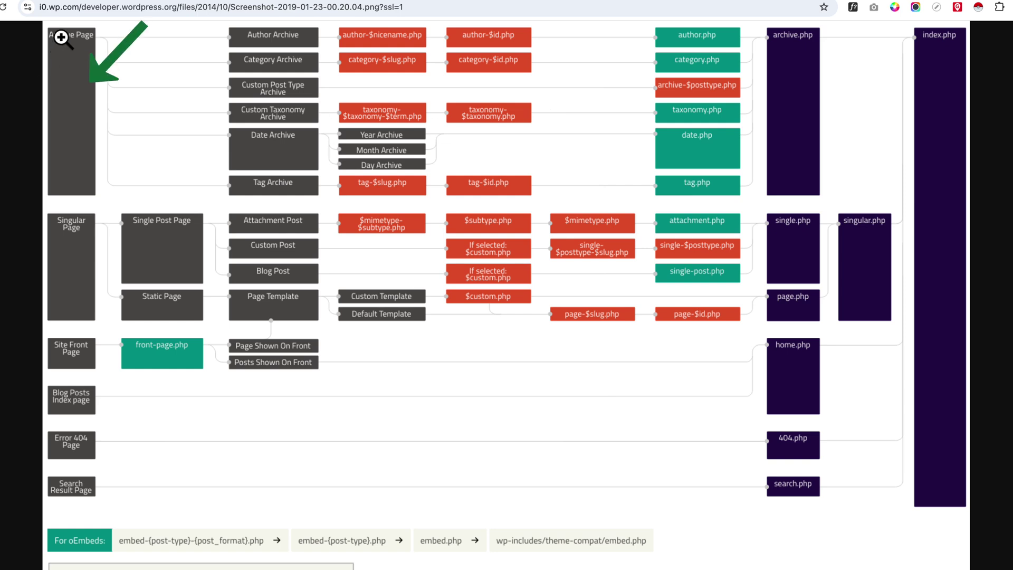
{"action": "left_click", "coordinate": [81, 54]}
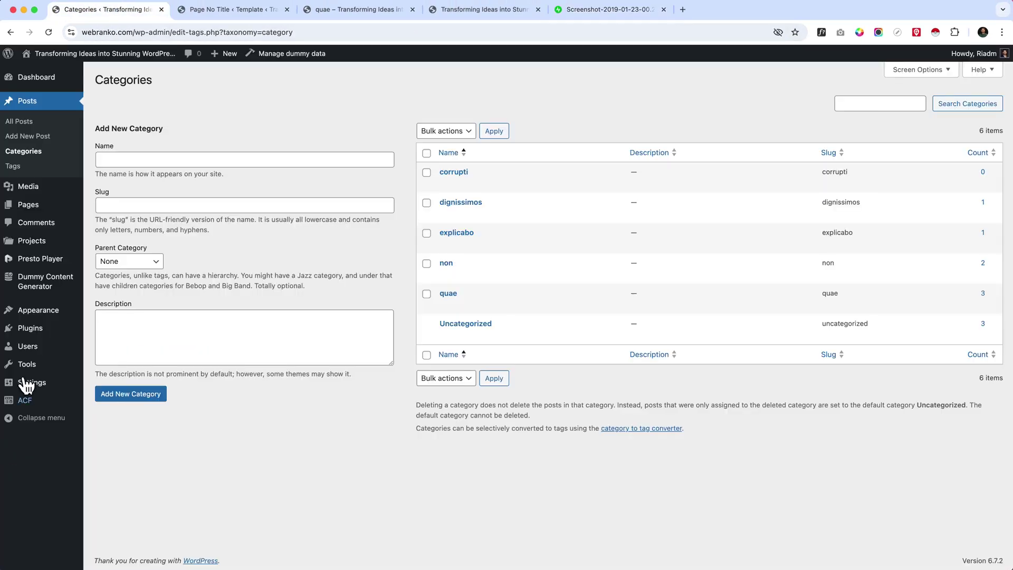
{"action": "mouse_move", "coordinate": [29, 382]}
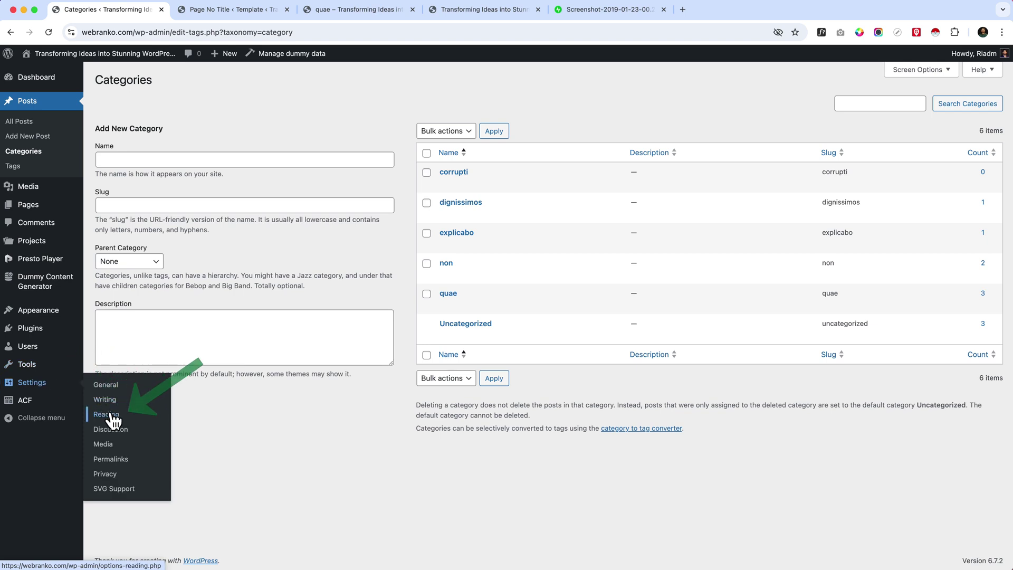
{"action": "left_click", "coordinate": [591, 15]}
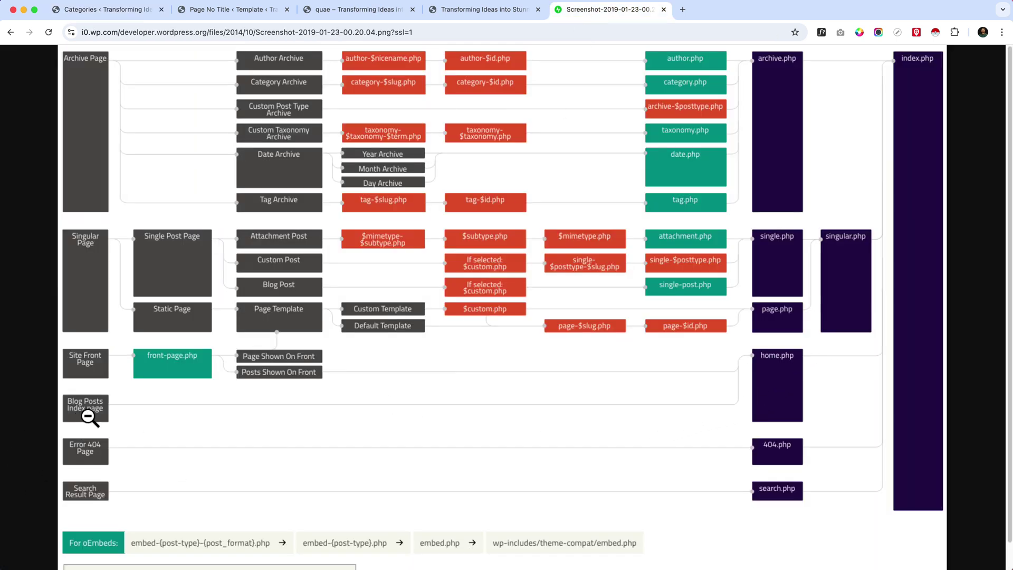
- Open the All Archives template for editing and inspect its archive title and term description blocks
{"action": "left_click", "coordinate": [252, 16]}
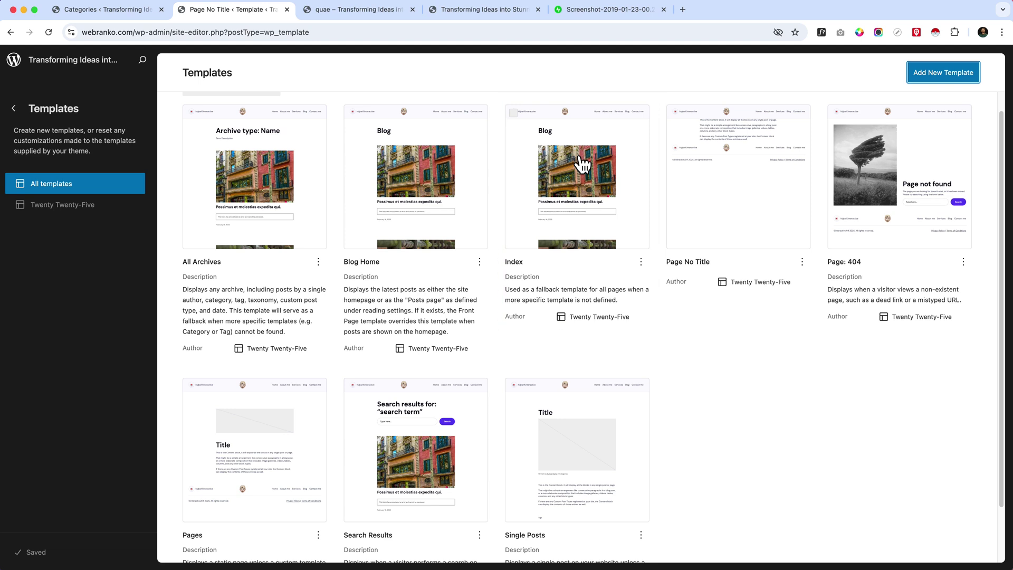
{"action": "left_click", "coordinate": [259, 209]}
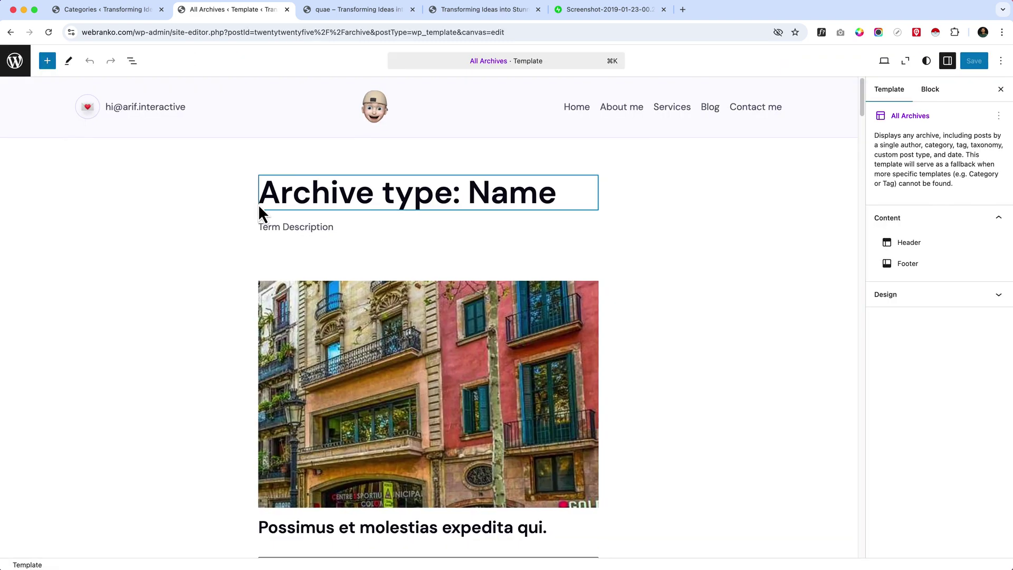
{"action": "left_click", "coordinate": [439, 207]}
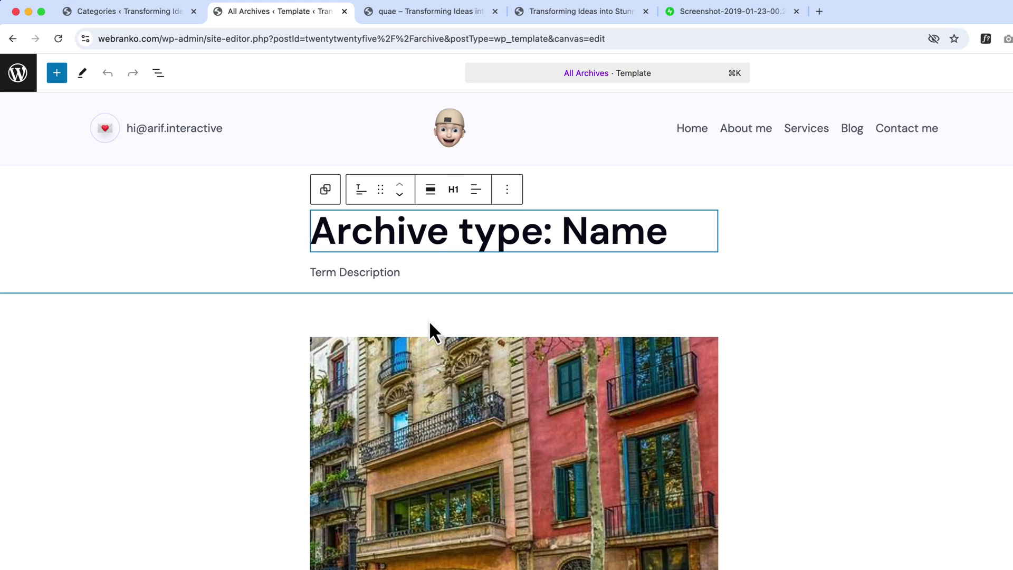
{"action": "left_click", "coordinate": [372, 276]}
{"action": "left_click", "coordinate": [346, 273]}
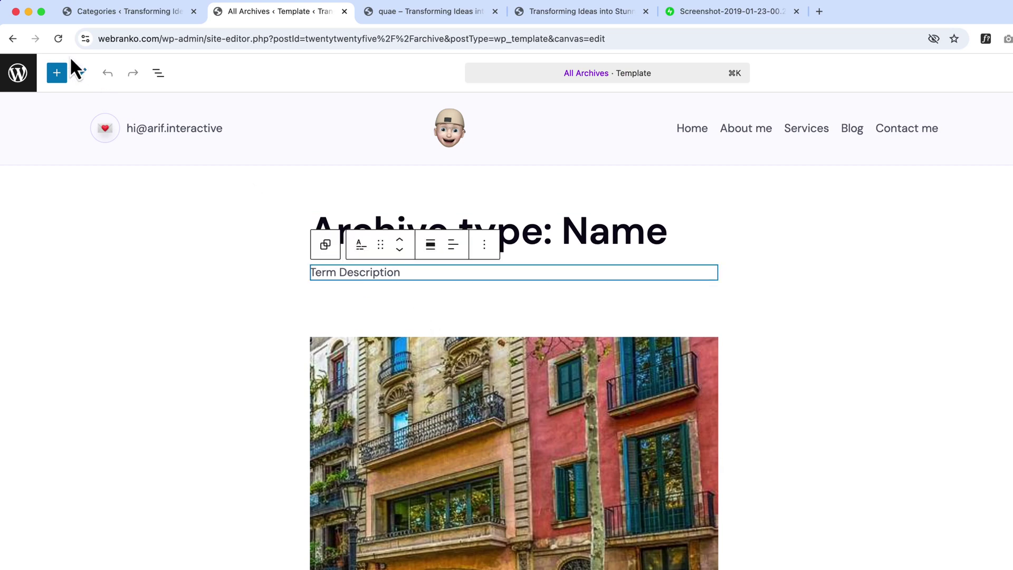
- Switch the Post Template inside the Query Loop to a grid view, using the block list to reach it, and save the template
{"action": "left_click", "coordinate": [158, 73]}
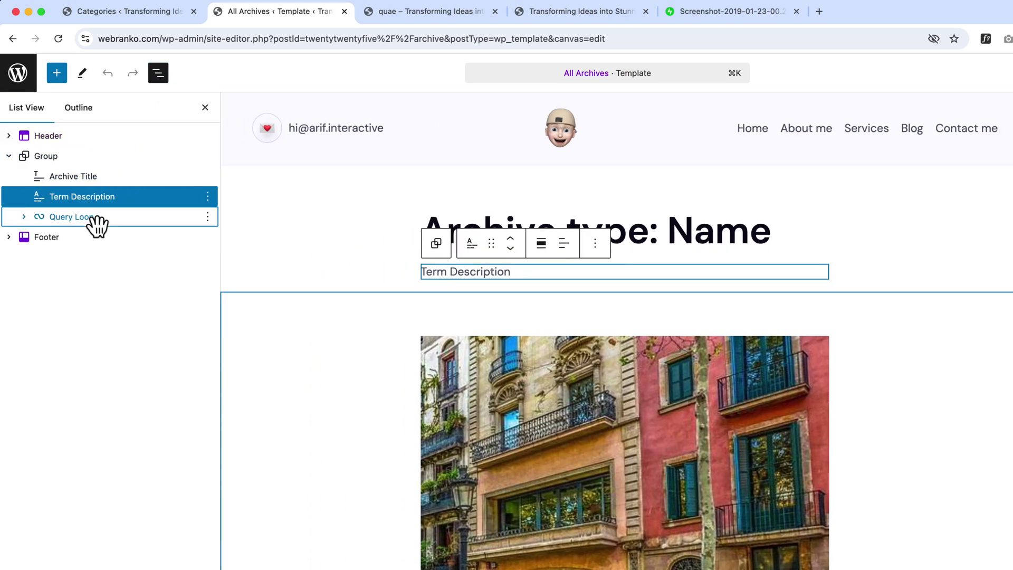
{"action": "left_click", "coordinate": [98, 216]}
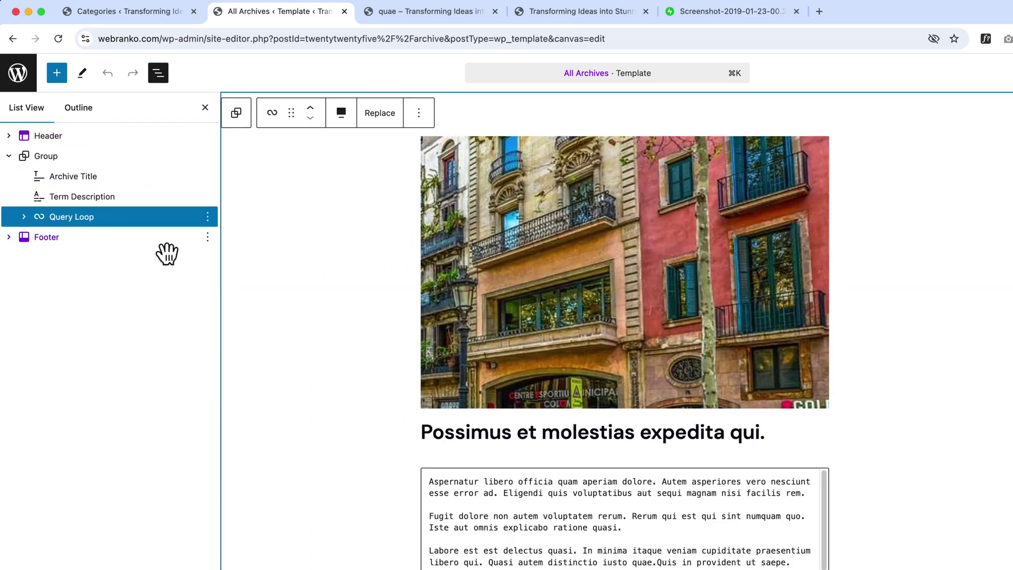
{"action": "left_click", "coordinate": [24, 217]}
{"action": "left_click", "coordinate": [115, 238]}
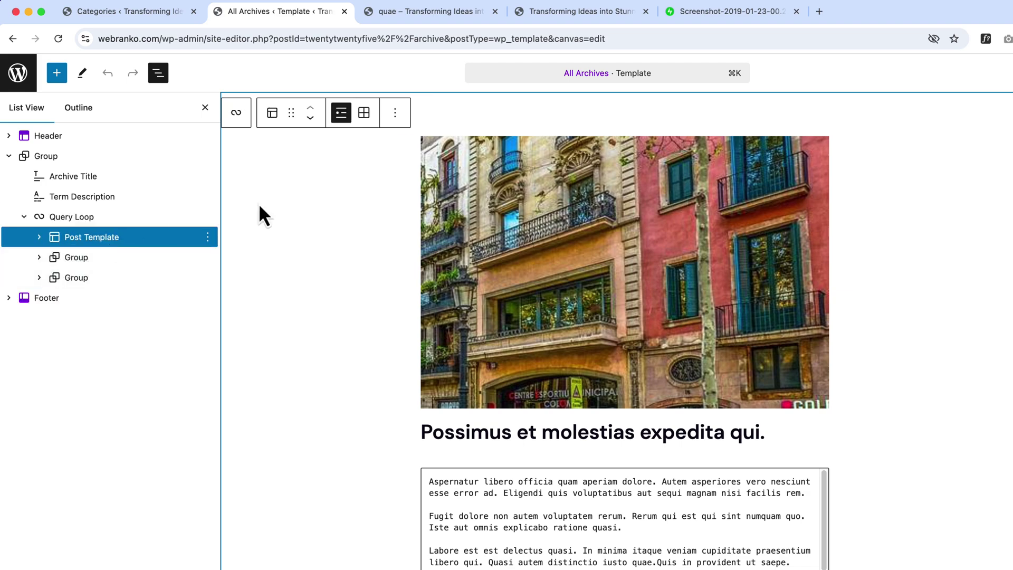
{"action": "left_click", "coordinate": [364, 114]}
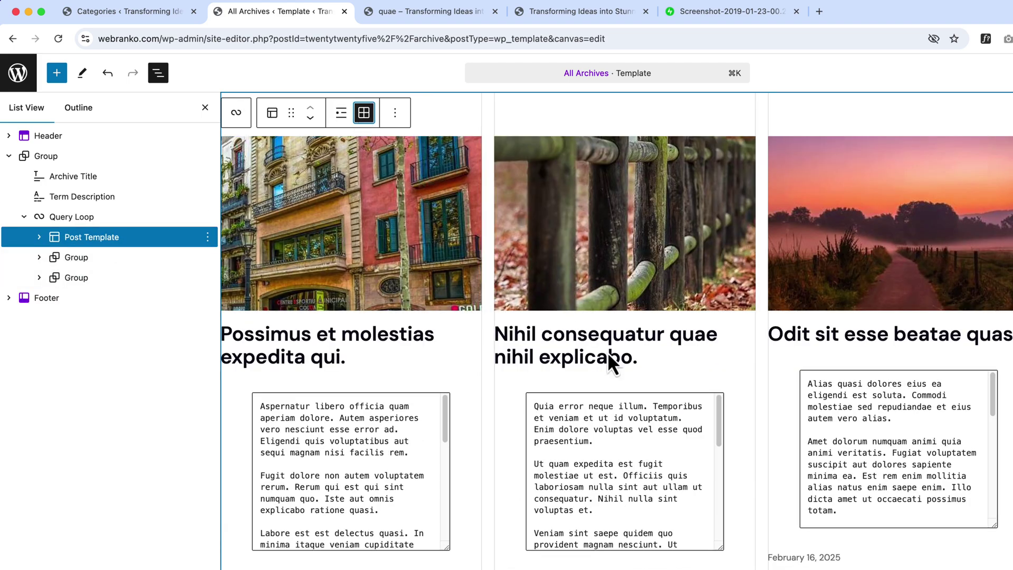
{"action": "scroll", "coordinate": [607, 352], "scroll_direction": "up", "scroll_amount": 3}
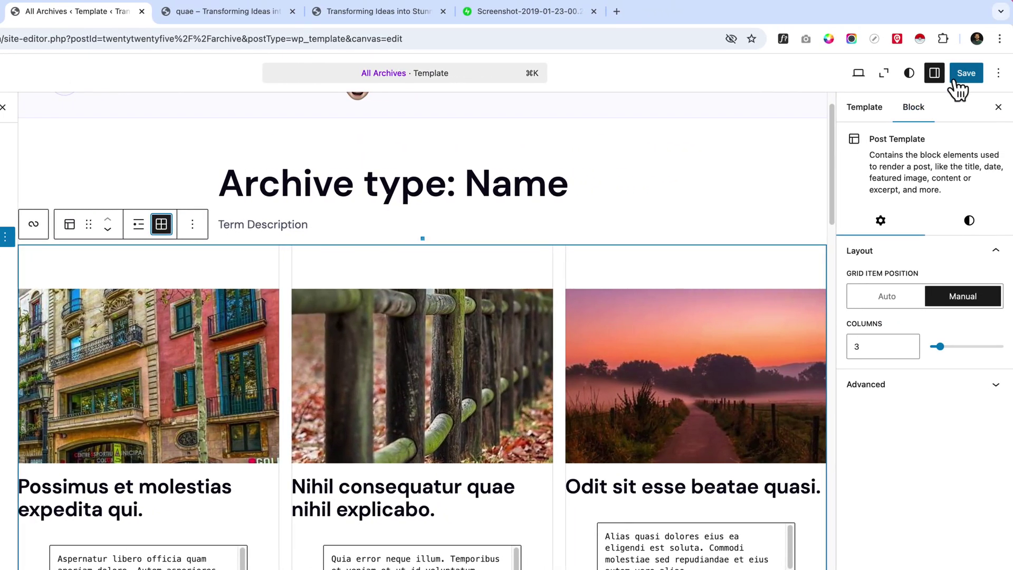
{"action": "left_click", "coordinate": [956, 80]}
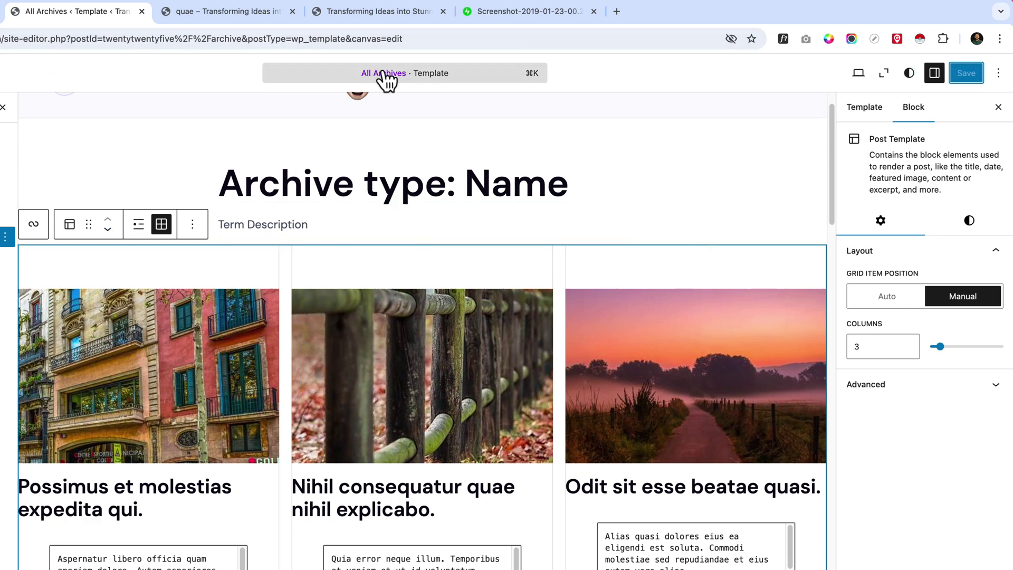
- Reload the quae category page on the site and examine its post grid and the category part of its URL
{"action": "left_click", "coordinate": [379, 12]}
{"action": "left_click", "coordinate": [238, 11]}
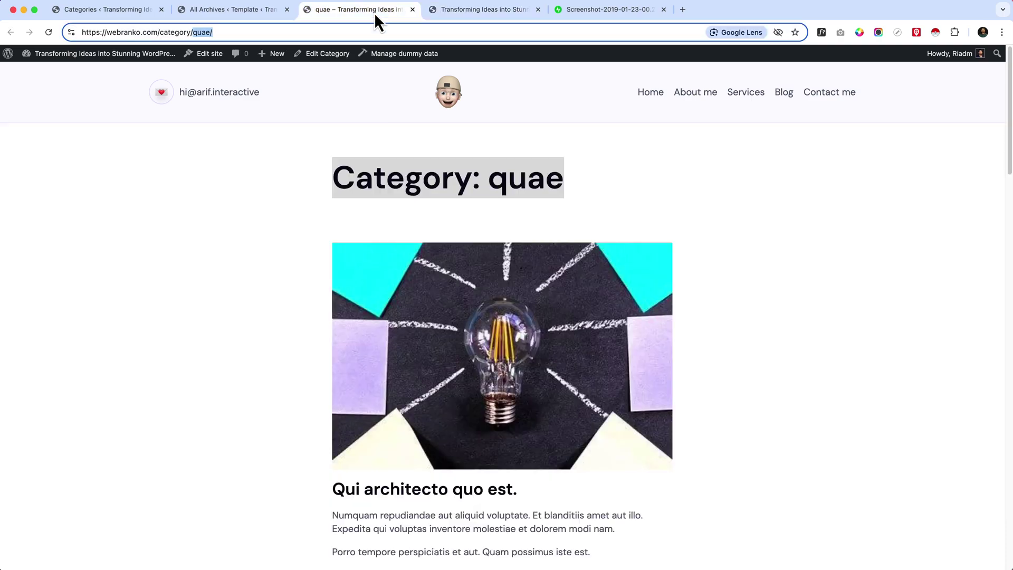
{"action": "left_click", "coordinate": [184, 32]}
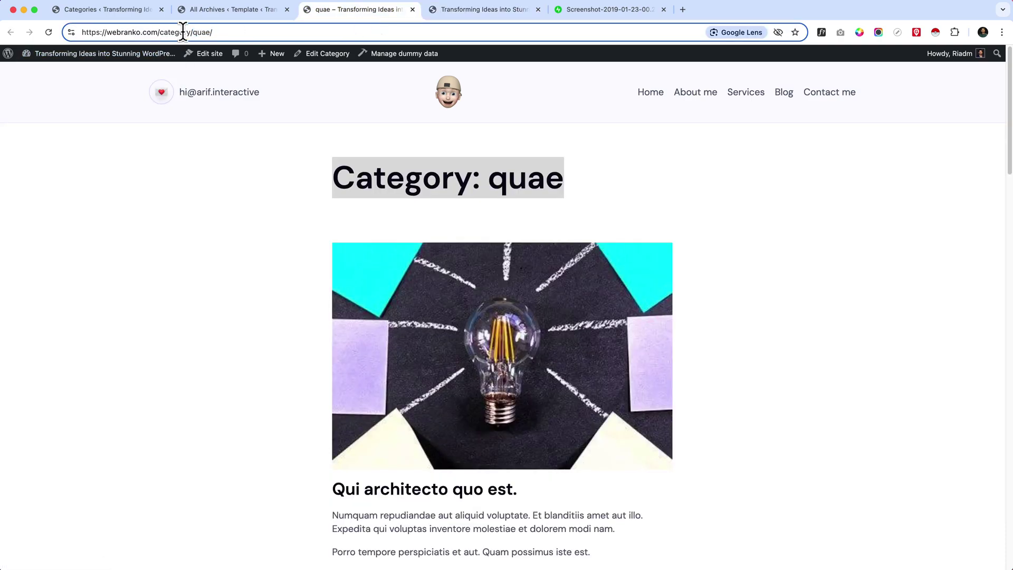
{"action": "left_click", "coordinate": [49, 33]}
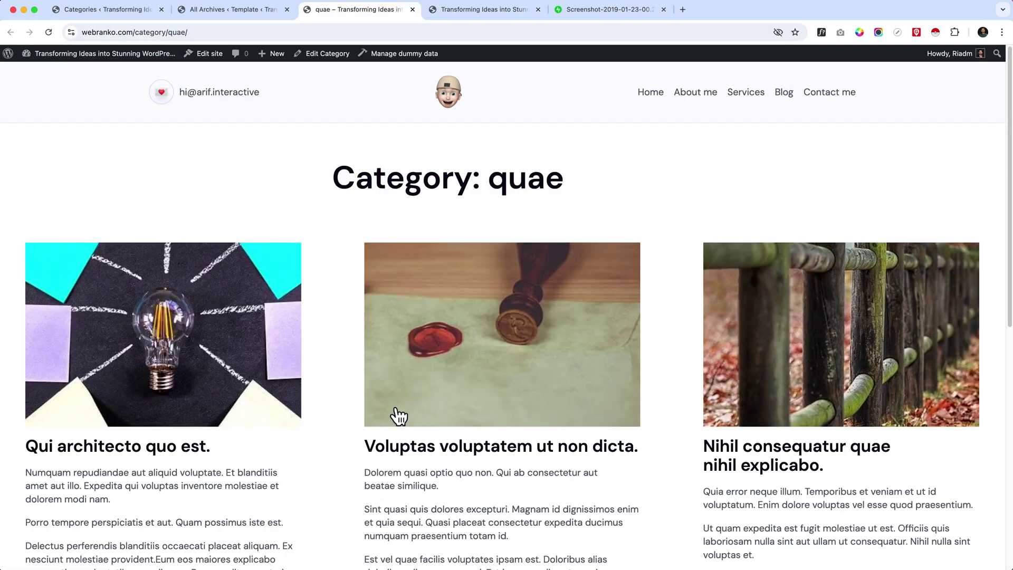
{"action": "scroll", "coordinate": [399, 414], "scroll_direction": "down", "scroll_amount": 9}
{"action": "scroll", "coordinate": [396, 411], "scroll_direction": "up", "scroll_amount": 5}
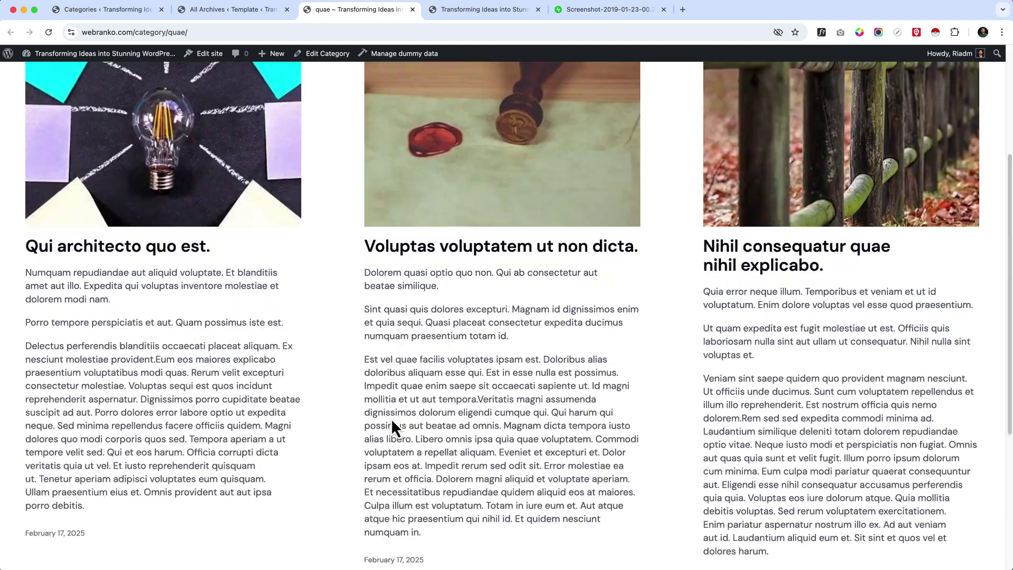
{"action": "scroll", "coordinate": [391, 419], "scroll_direction": "up", "scroll_amount": 5}
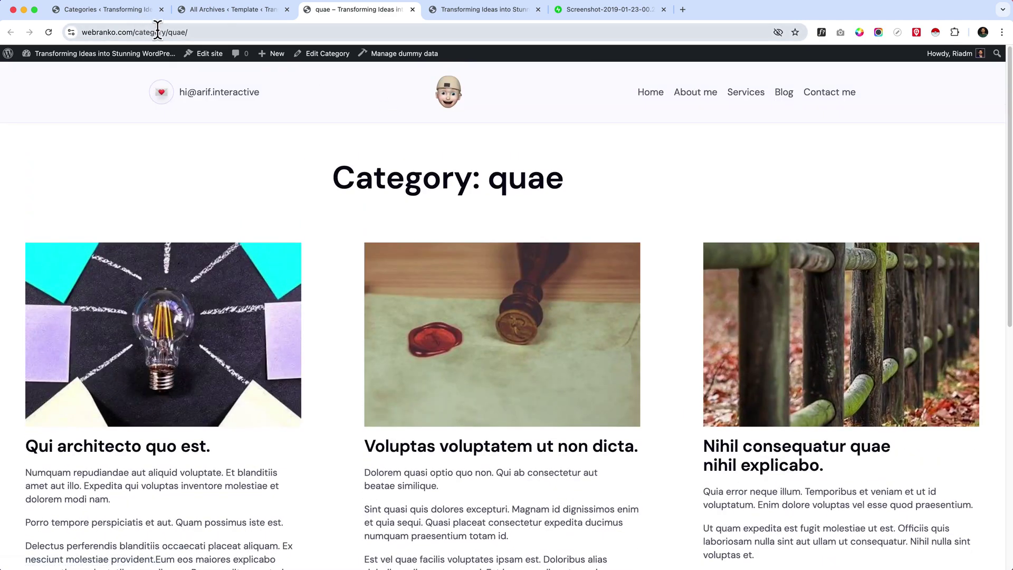
{"action": "left_click_drag", "start_coordinate": [167, 32], "coordinate": [241, 35]}
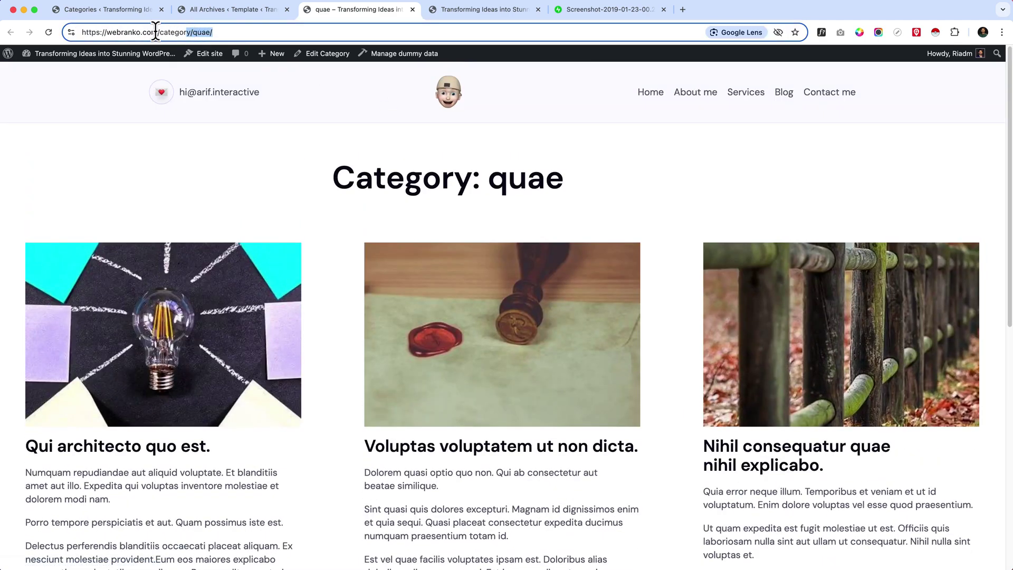
{"action": "left_click_drag", "start_coordinate": [157, 32], "coordinate": [302, 43]}
- From the Categories admin page, open the site editor in a new browser tab and show the list of all templates
{"action": "key", "text": "ctrl+shift+Tab"}
{"action": "left_click", "coordinate": [116, 10]}
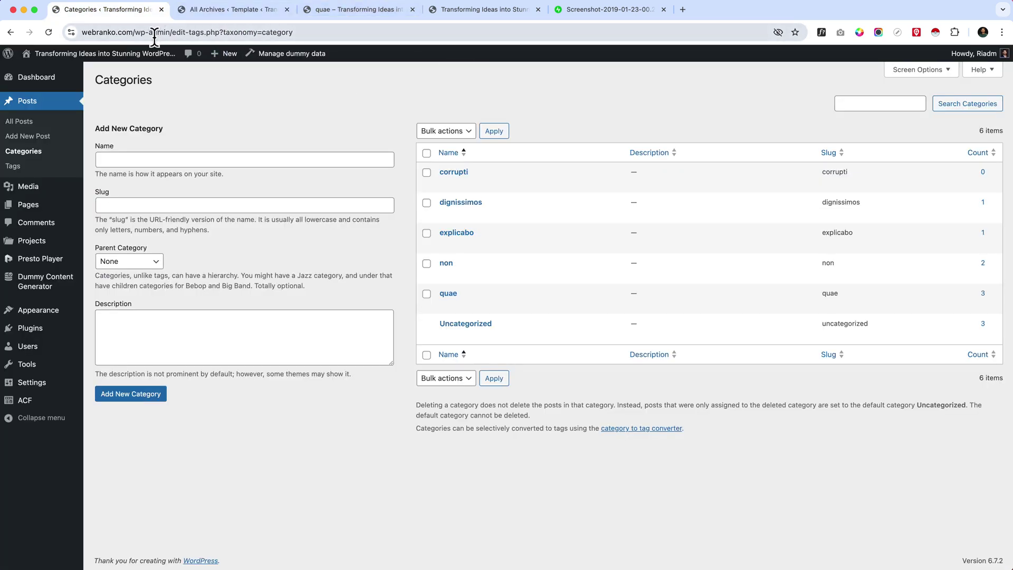
{"action": "mouse_move", "coordinate": [69, 312]}
{"action": "right_click", "coordinate": [101, 330]}
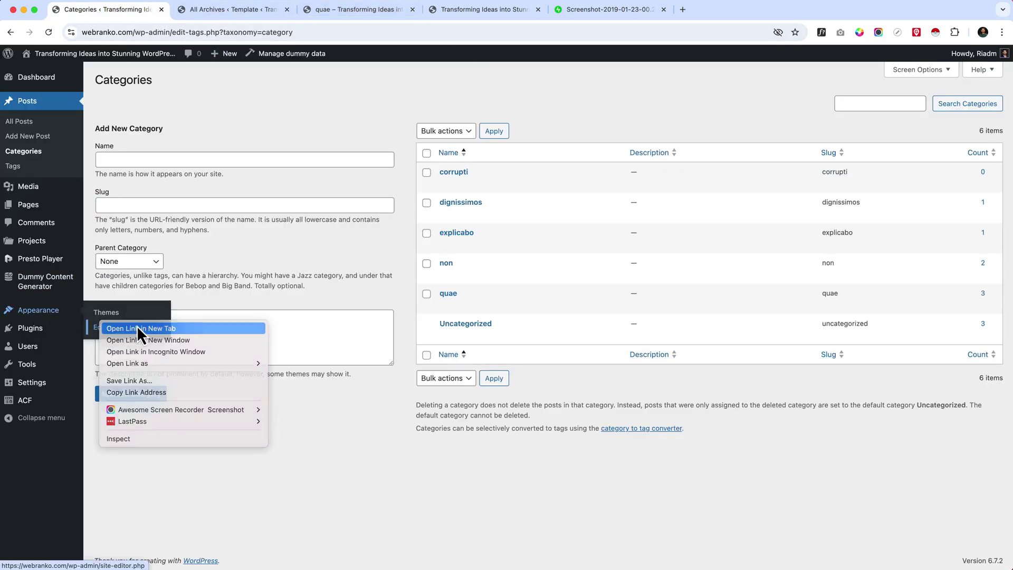
{"action": "left_click", "coordinate": [129, 327]}
{"action": "left_click", "coordinate": [253, 10]}
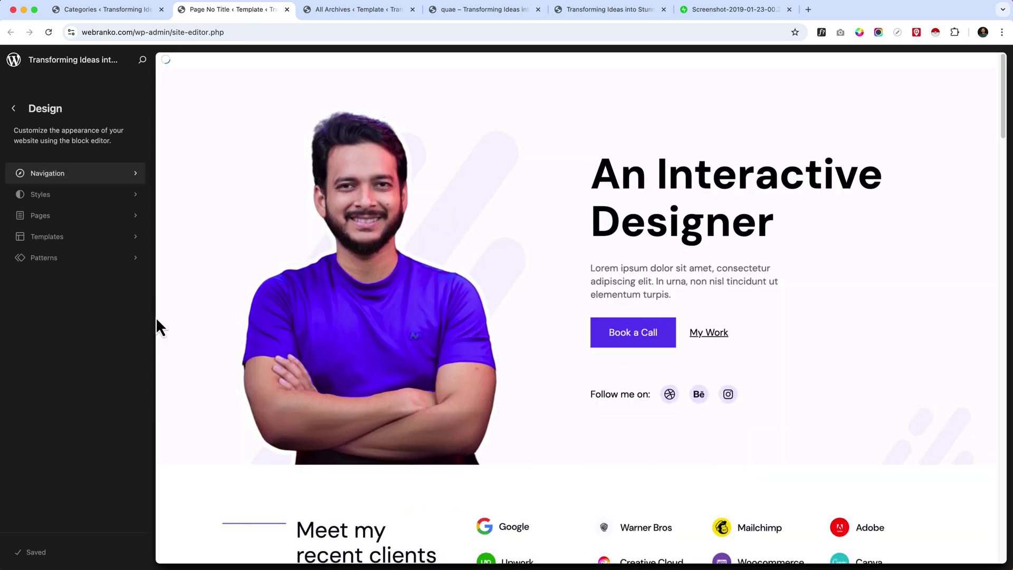
{"action": "left_click", "coordinate": [77, 236]}
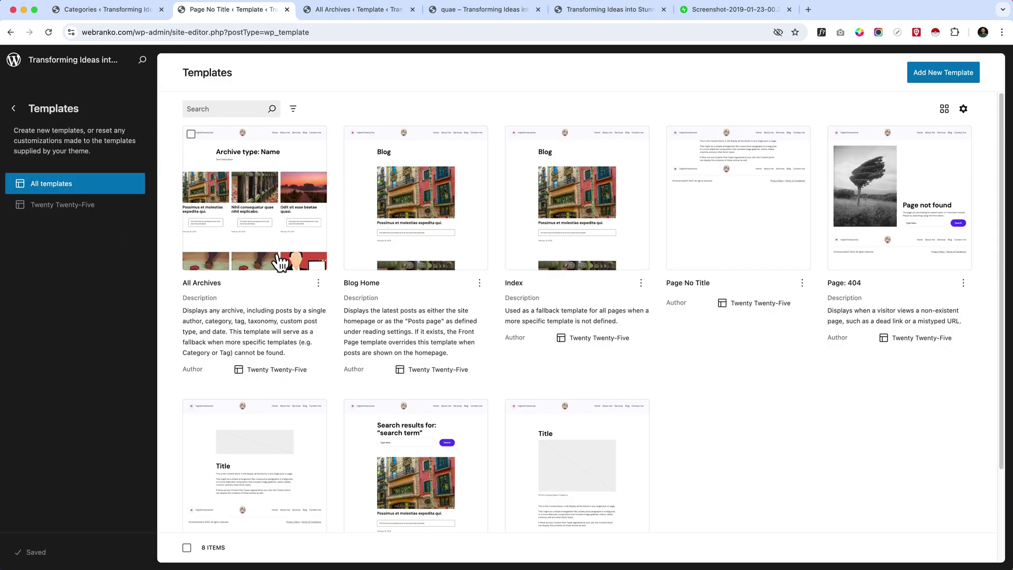
- Examine the page and archive types offered for a new template, closing the dialog without adding one
{"action": "left_click", "coordinate": [944, 75]}
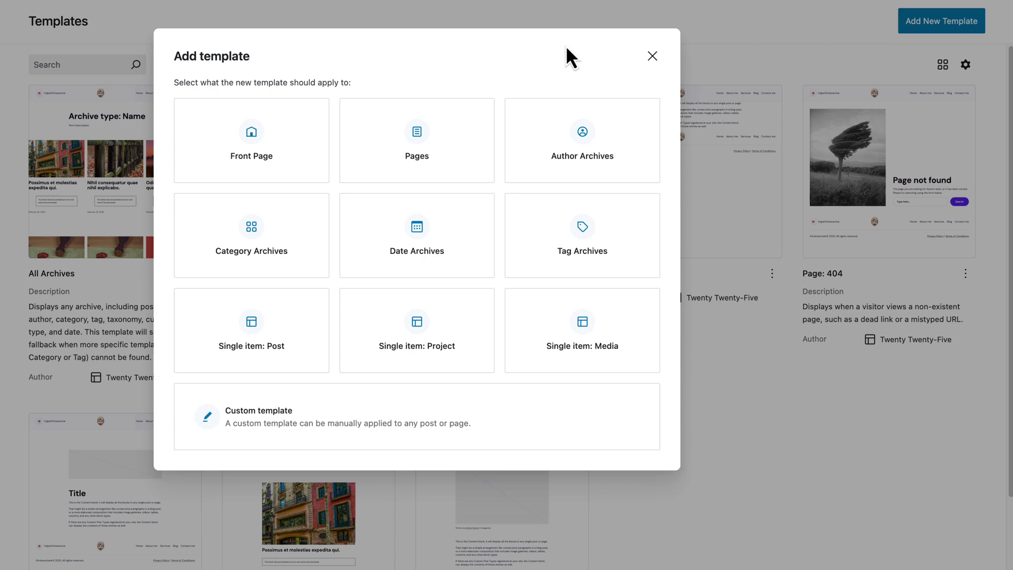
{"action": "left_click", "coordinate": [653, 57]}
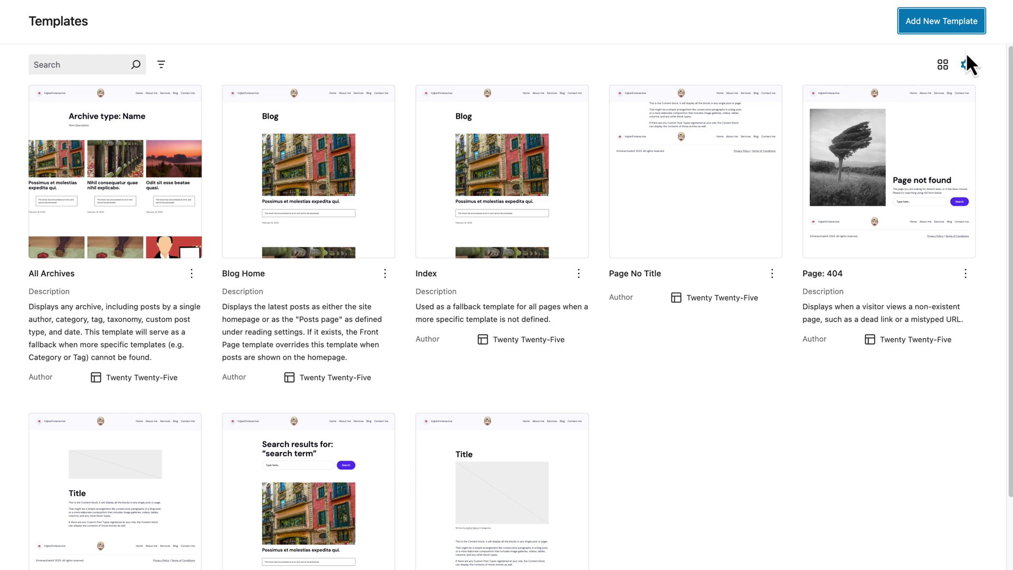
{"action": "left_click", "coordinate": [960, 29]}
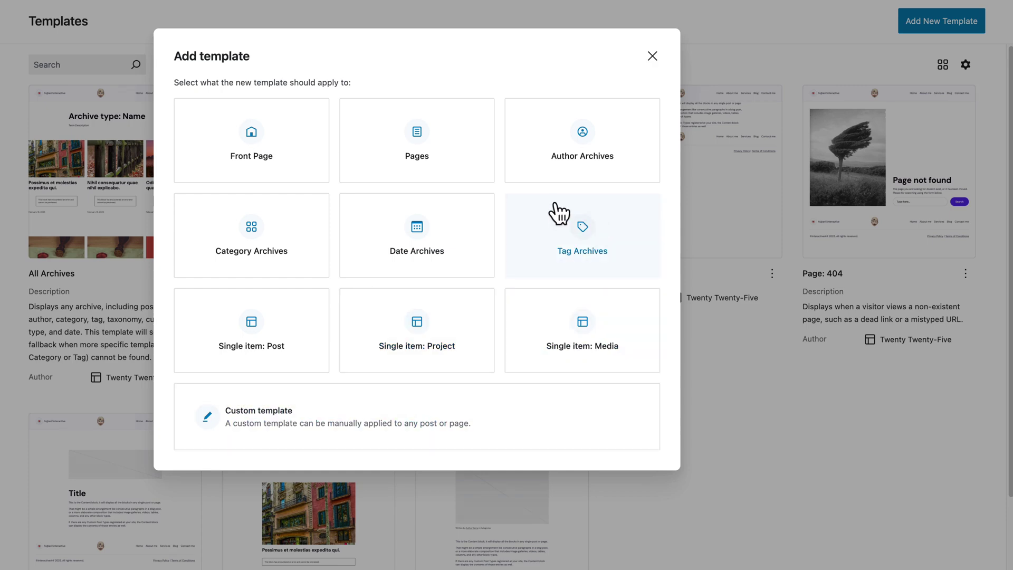
{"action": "left_click", "coordinate": [654, 57]}
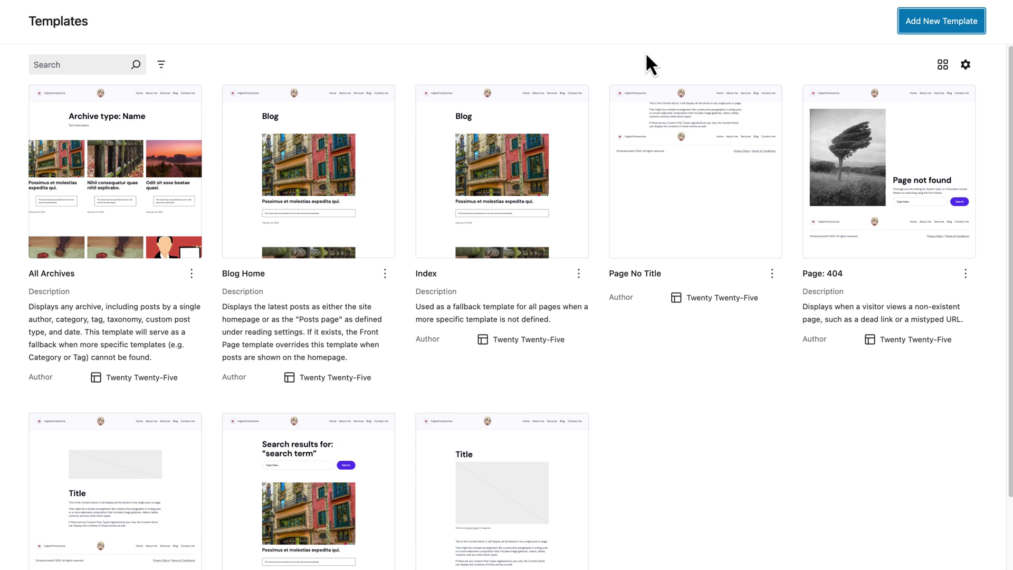